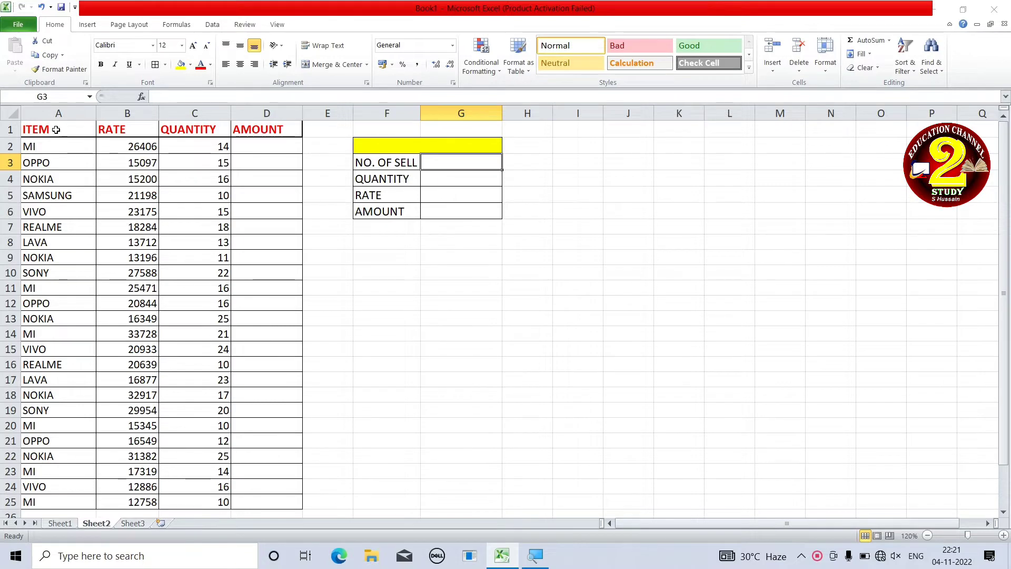
Step: Examine the repeated item names in column A and the first row's rate and quantity in the sales table
click(56, 129)
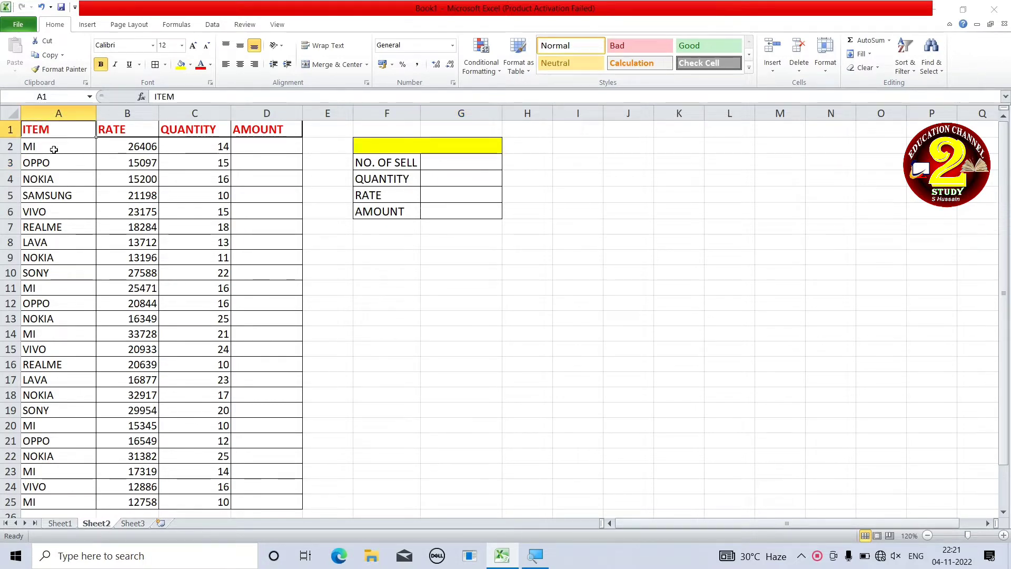
click(53, 150)
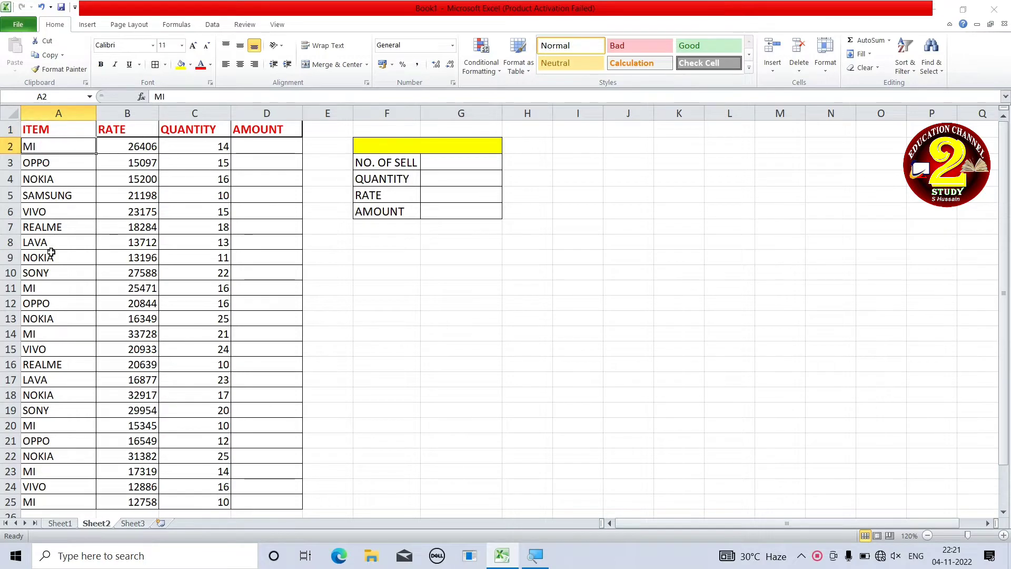
click(45, 287)
click(45, 335)
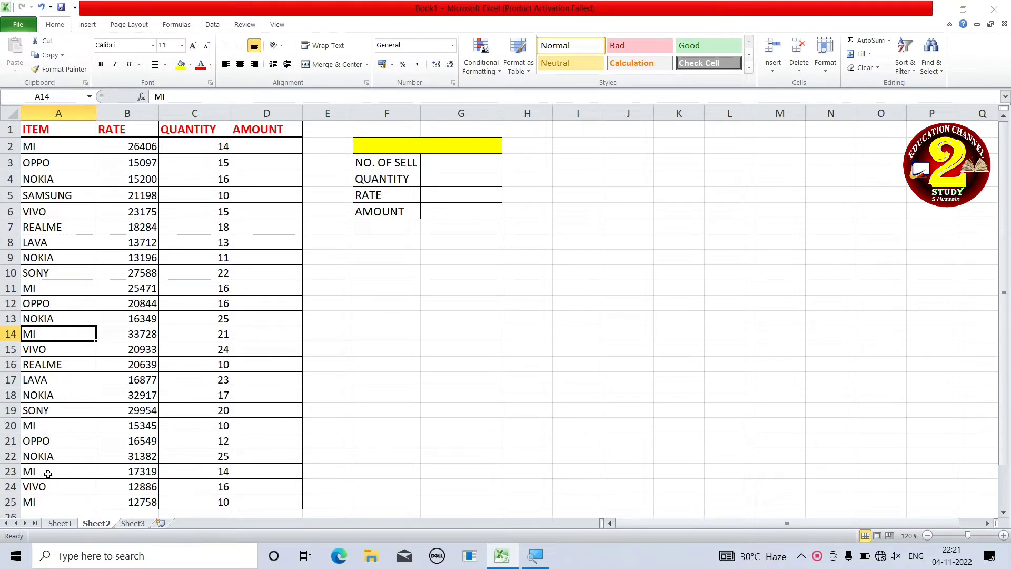
click(84, 227)
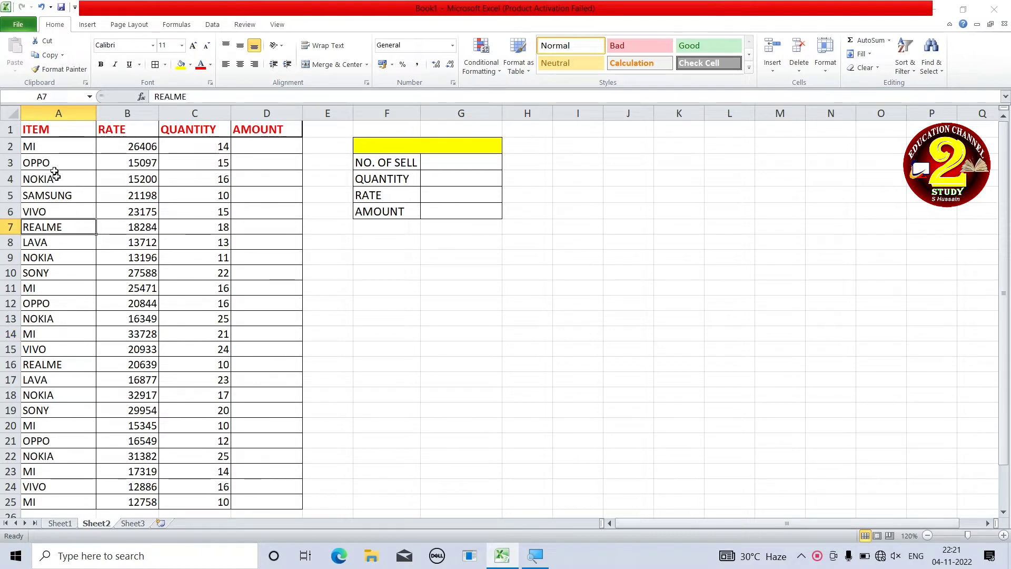
click(45, 161)
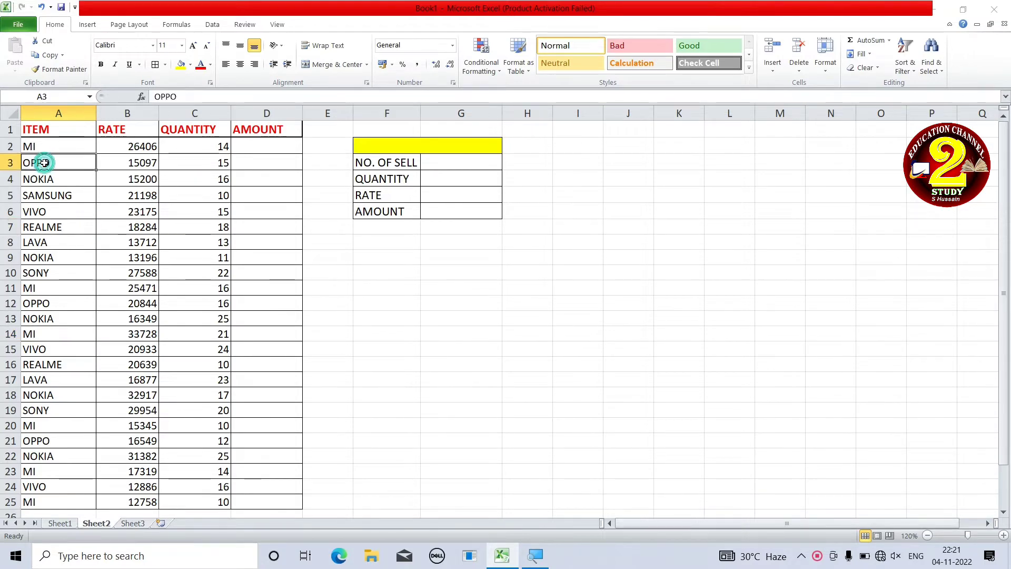
click(33, 303)
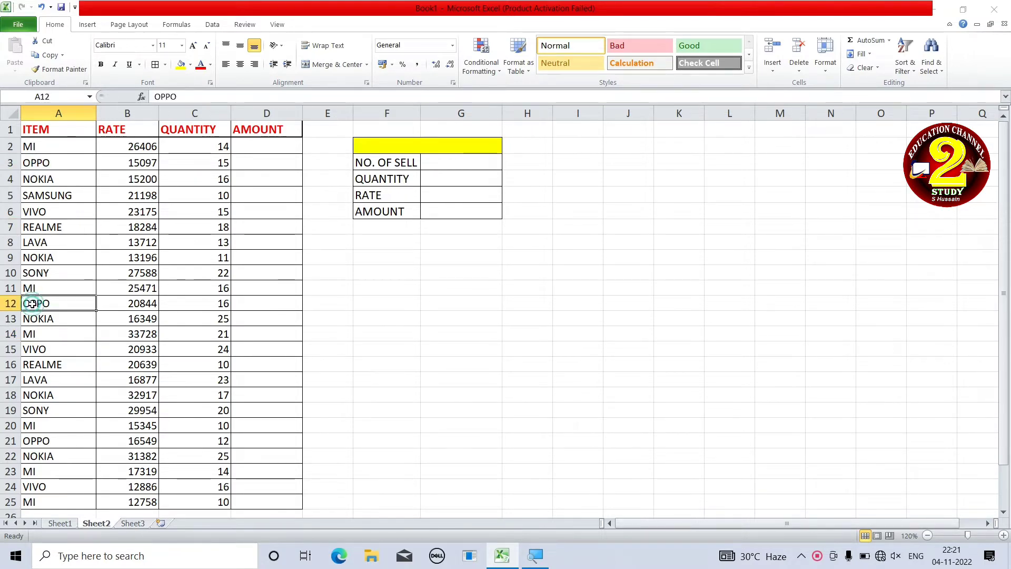
click(56, 446)
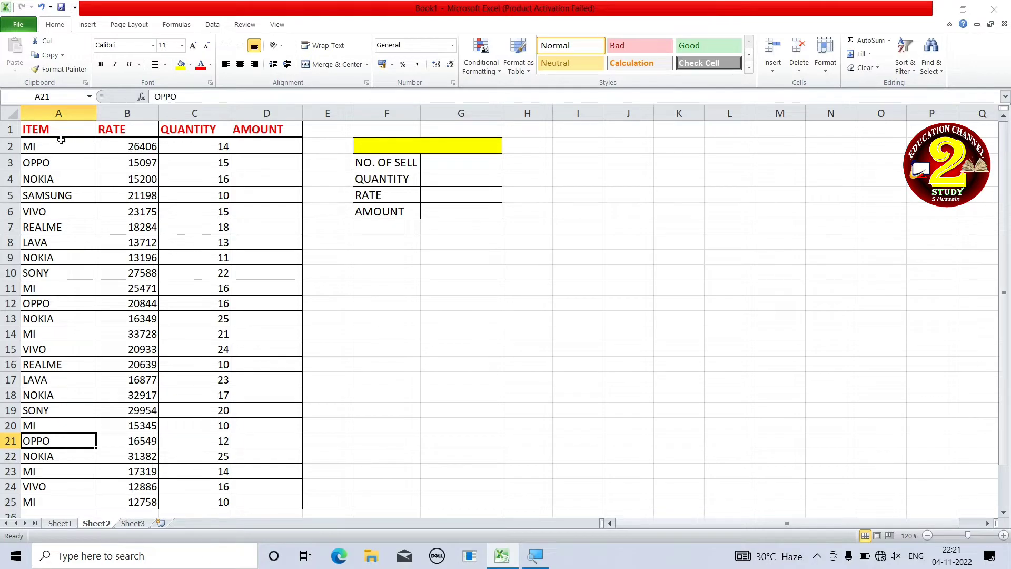
click(118, 145)
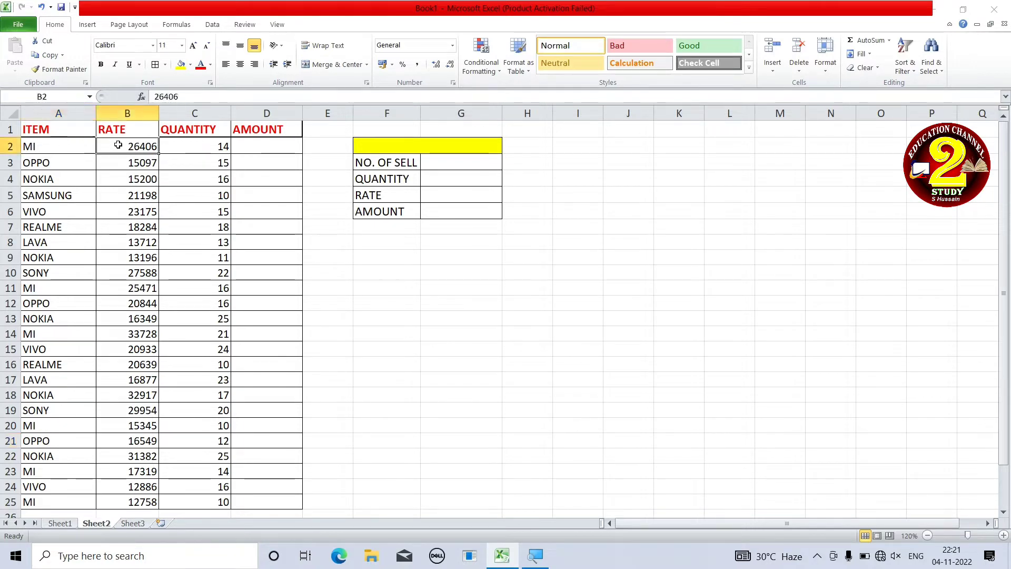
click(196, 148)
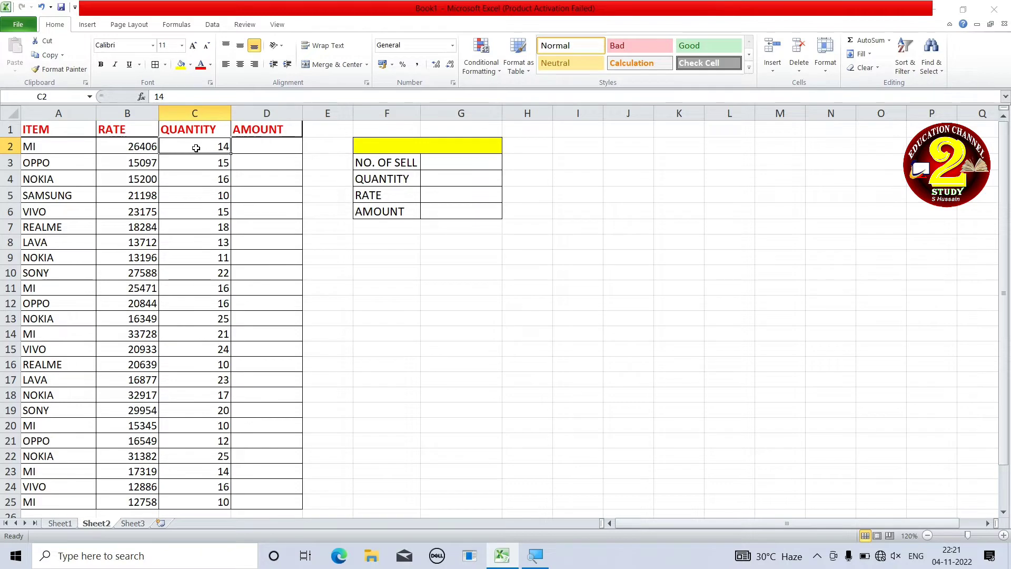
click(117, 145)
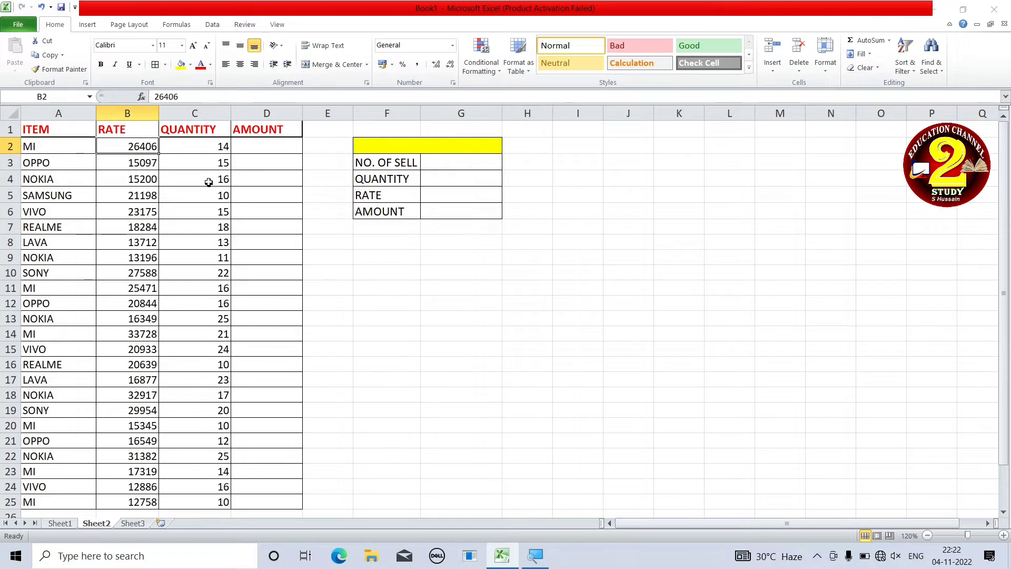
click(210, 150)
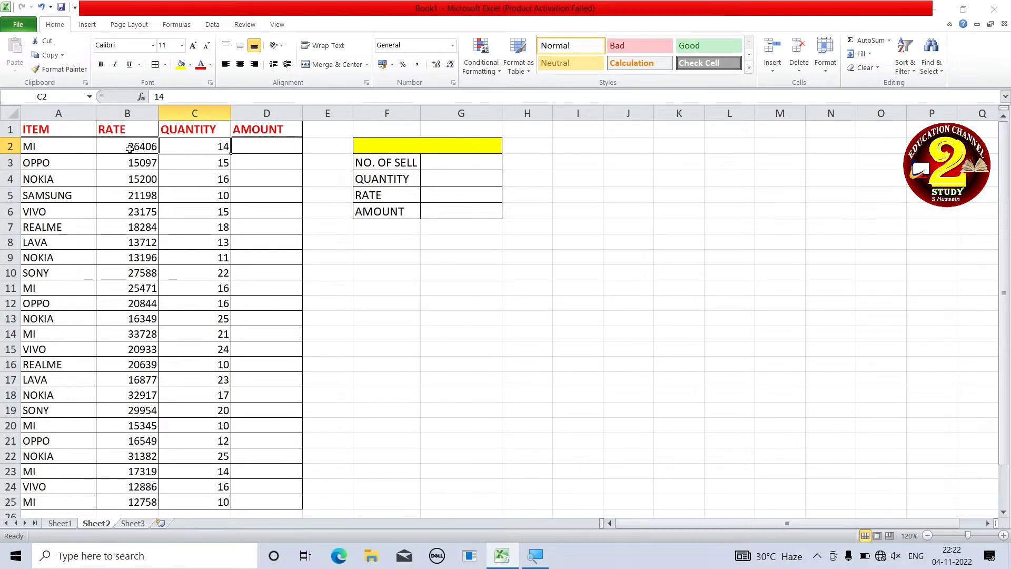
click(142, 145)
click(210, 143)
Step: Enter the formula =B2*C2 in D2 to calculate the first row's amount from its rate and quantity
click(255, 142)
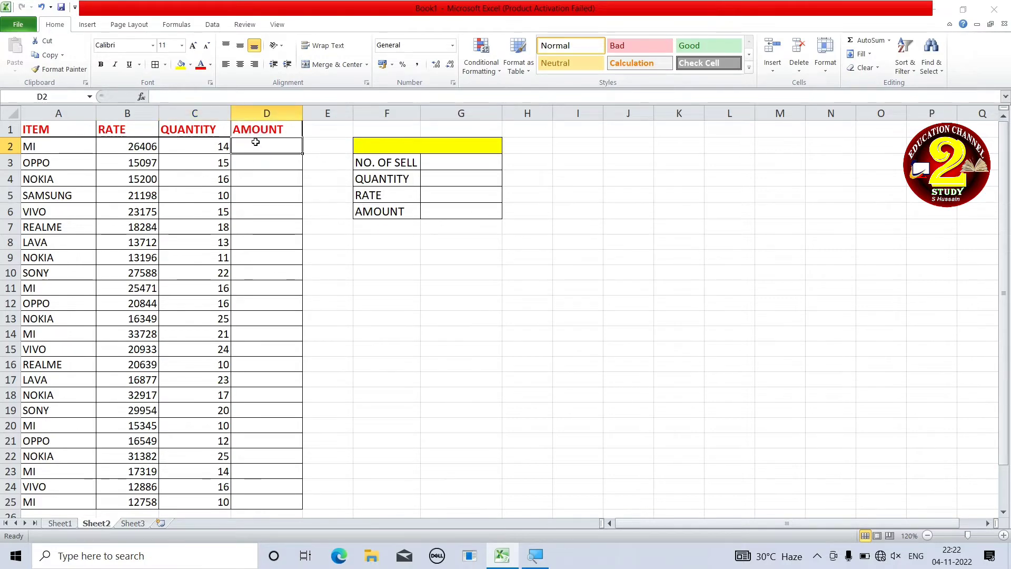
text(=)
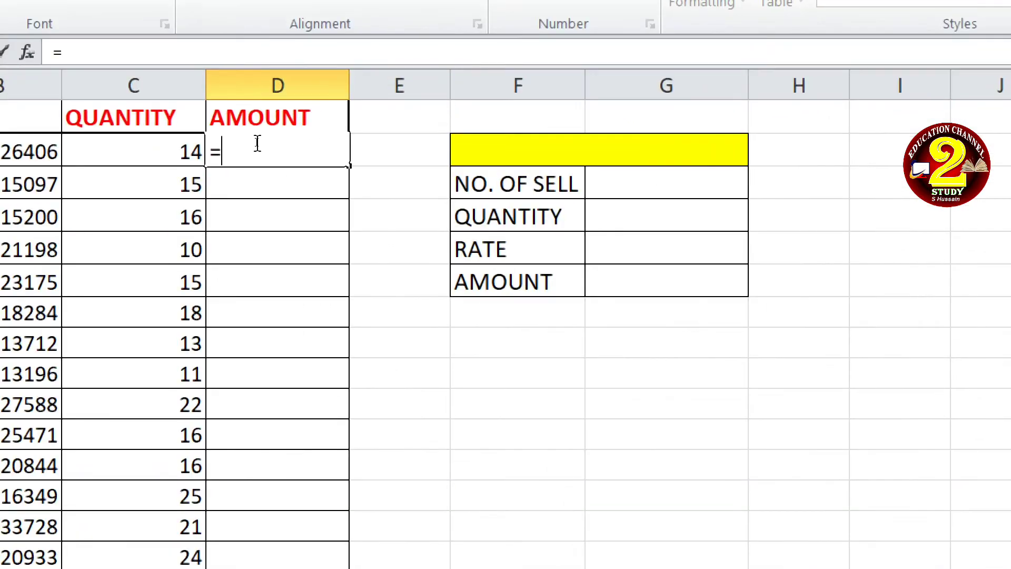
click(174, 152)
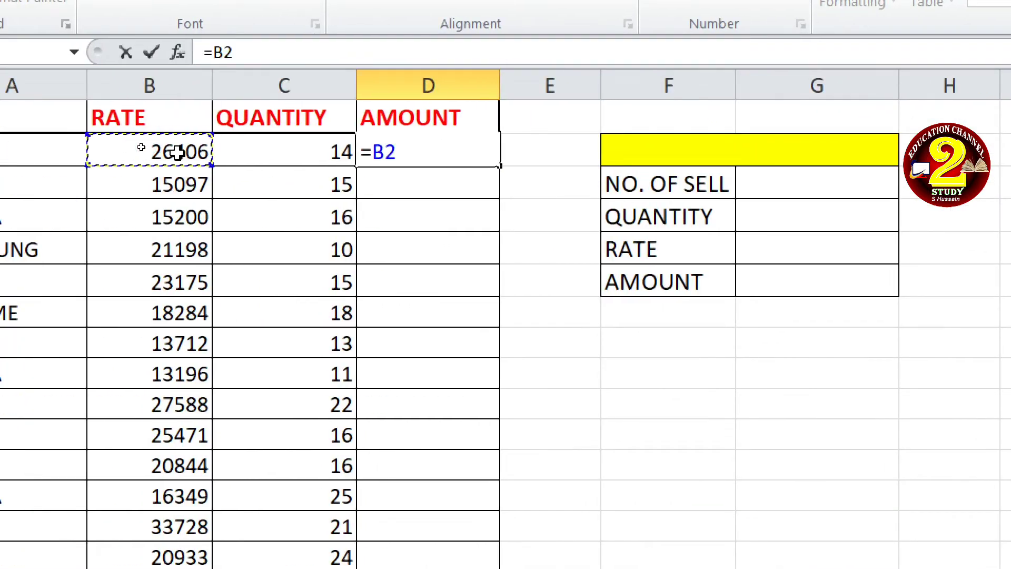
text(*)
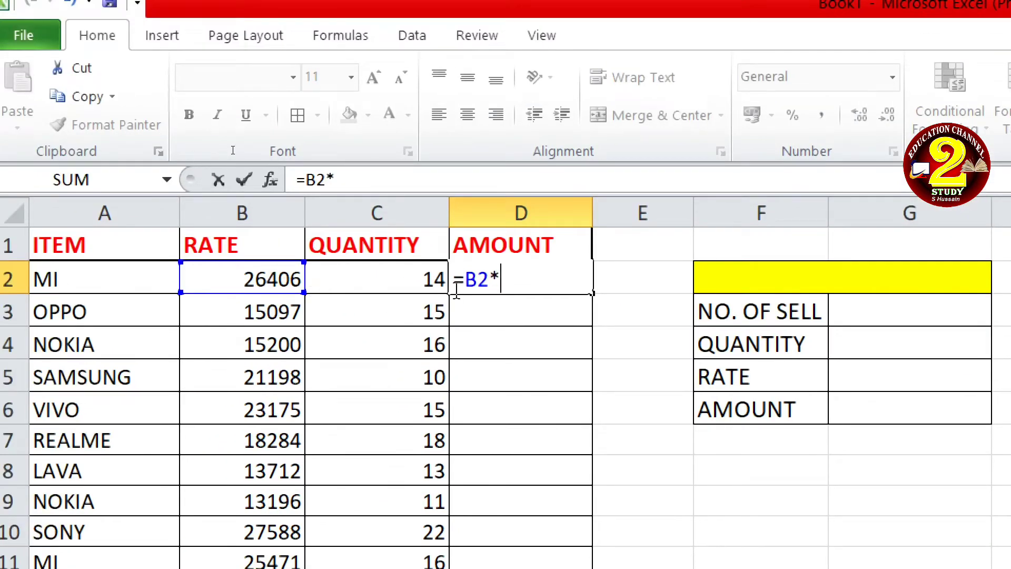
click(403, 274)
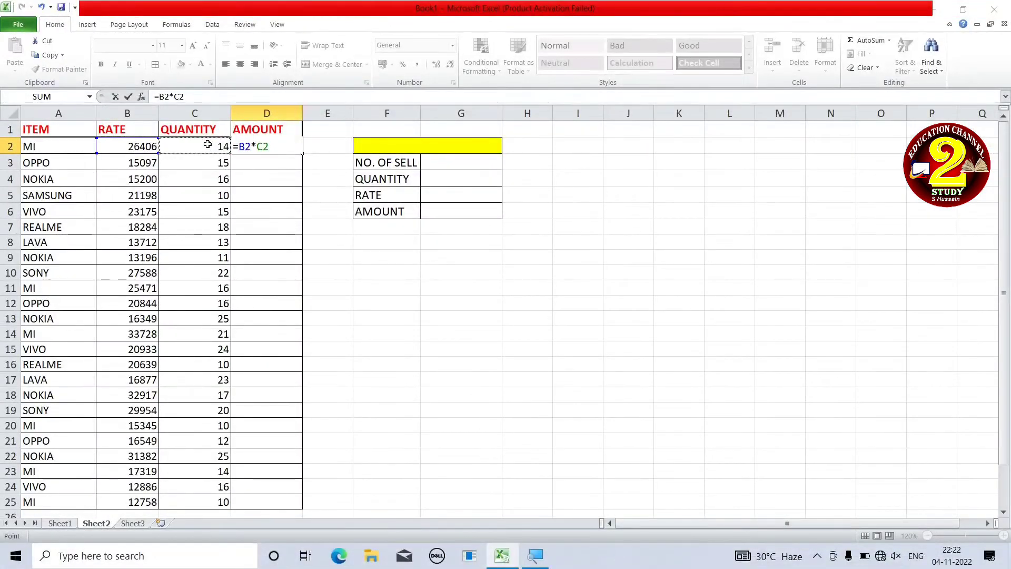
key(Return)
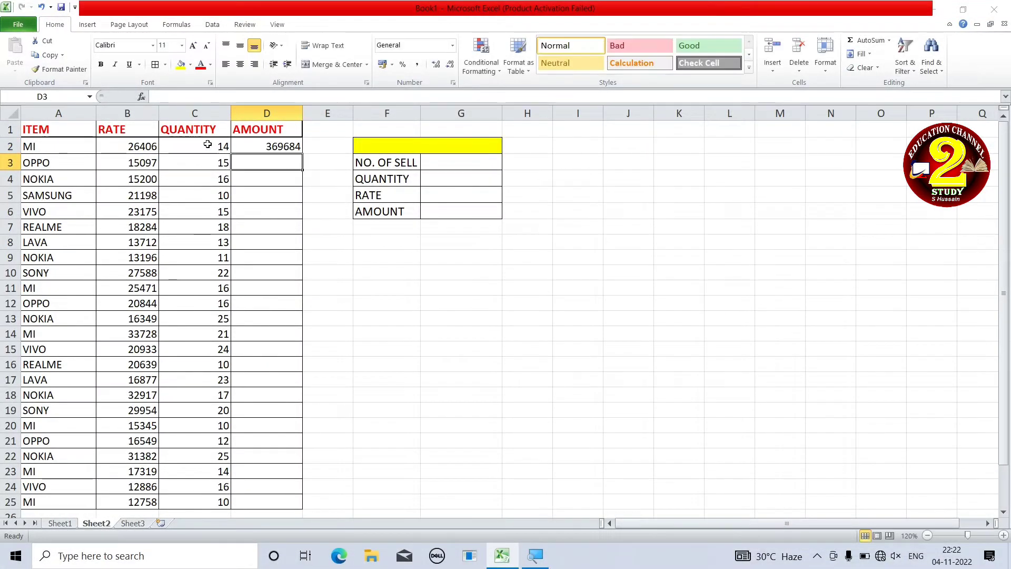
Step: Fill the amount formula from D2 down through D25
click(255, 141)
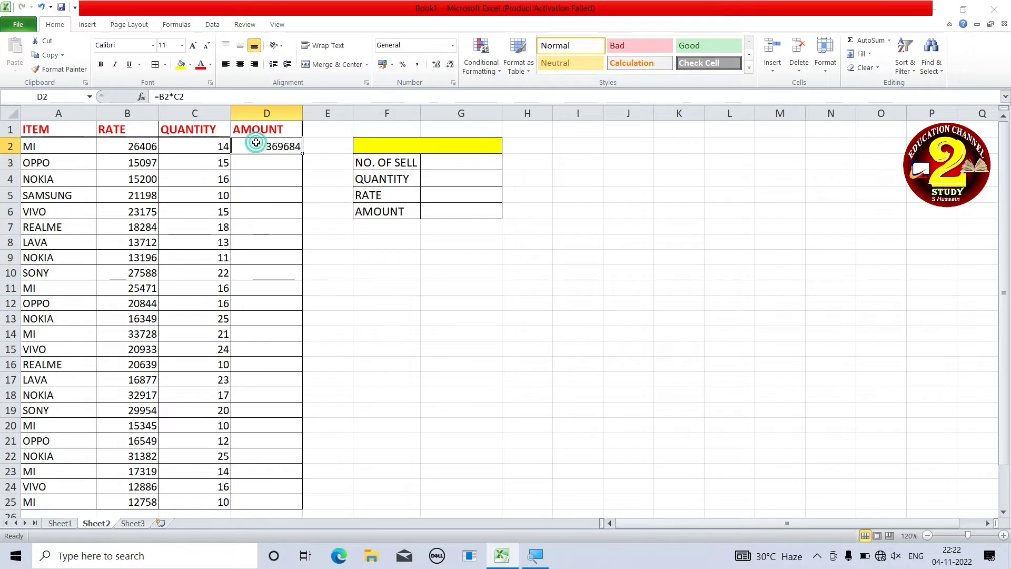
double_click(303, 154)
double_click(385, 302)
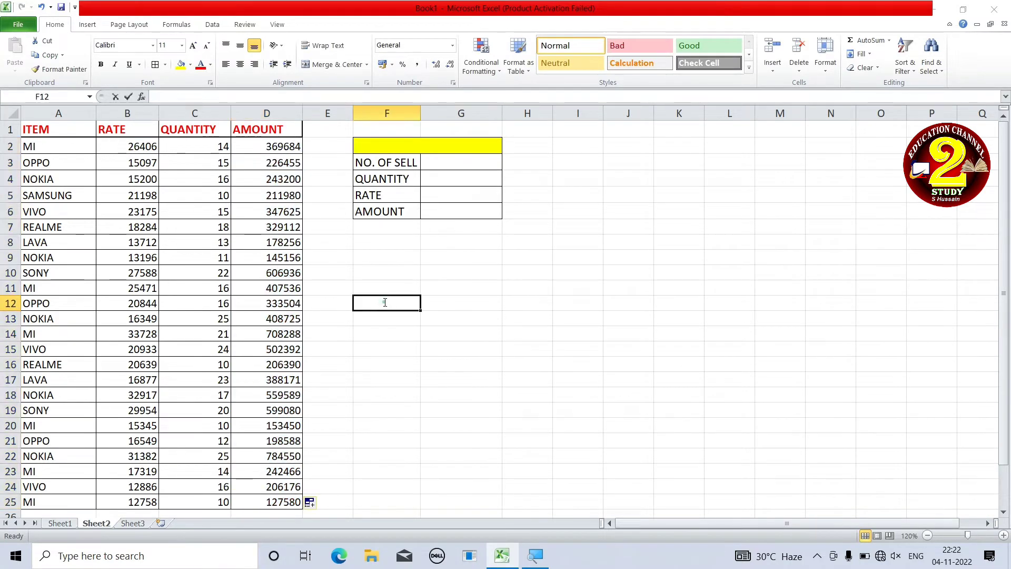
Step: Enter MI as the item name in the yellow merged heading cell F2 of the summary table
click(484, 162)
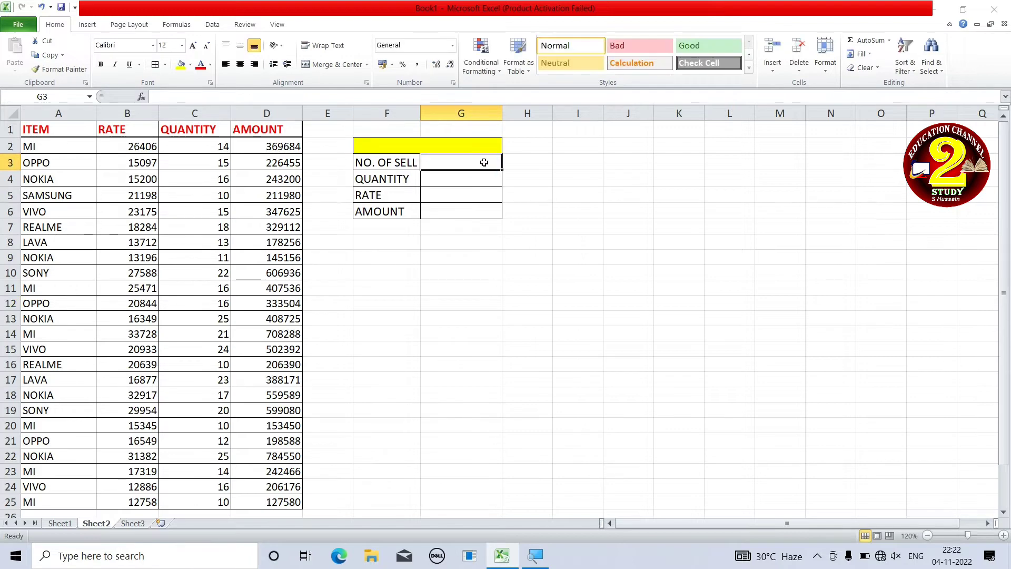
click(459, 147)
text(MI)
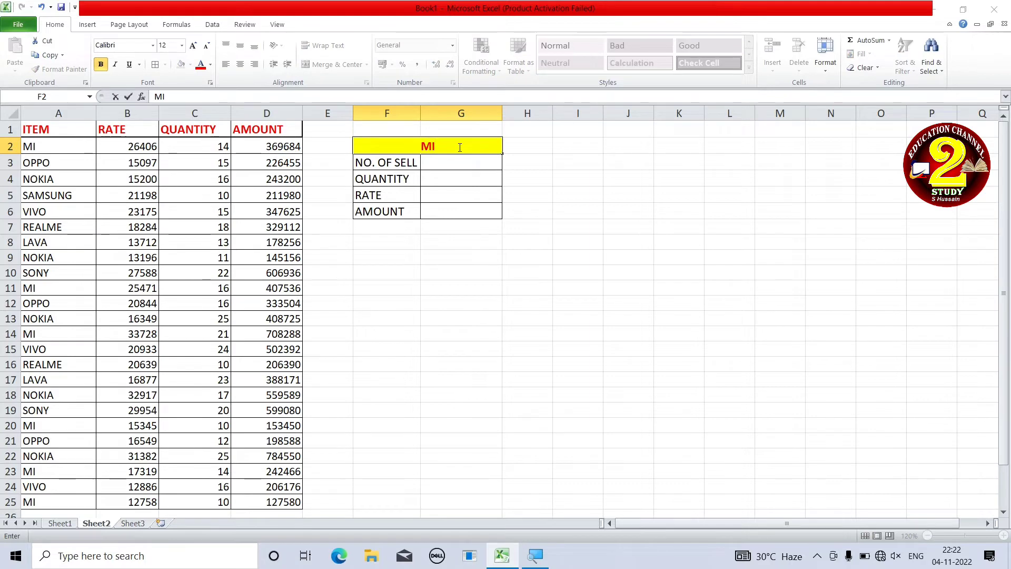
key(Return)
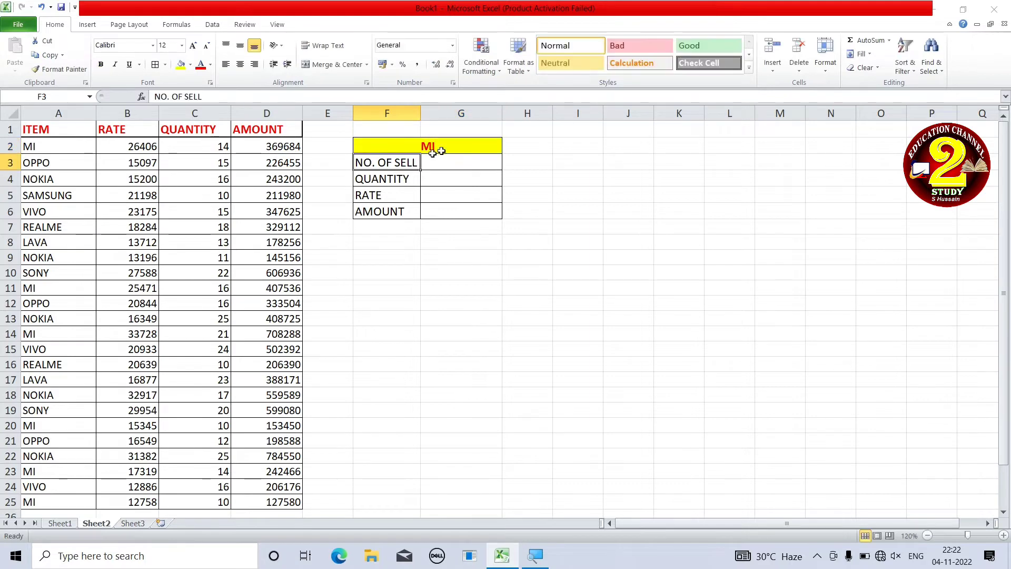
drag(56, 147, 74, 318)
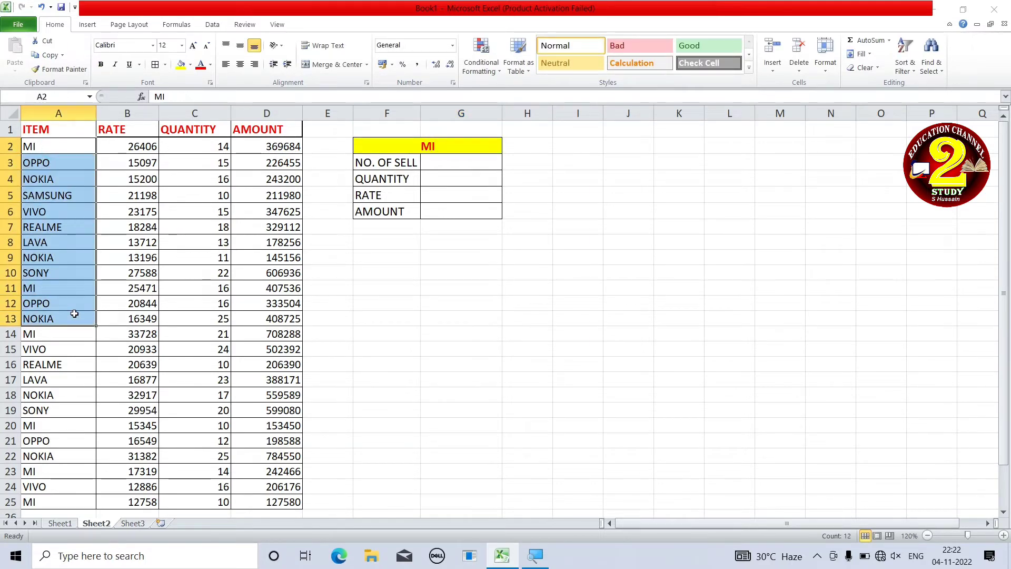
click(63, 146)
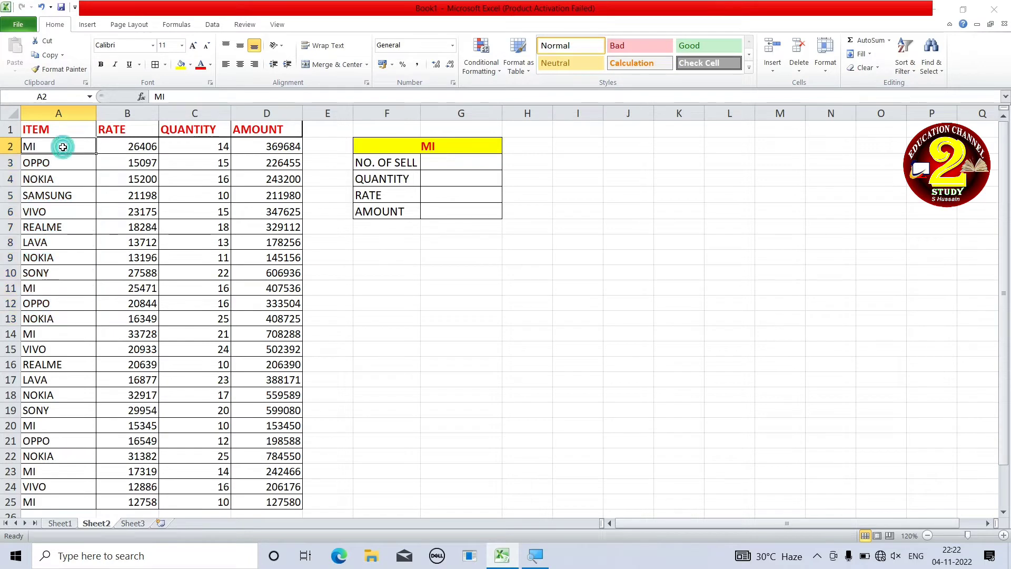
click(45, 287)
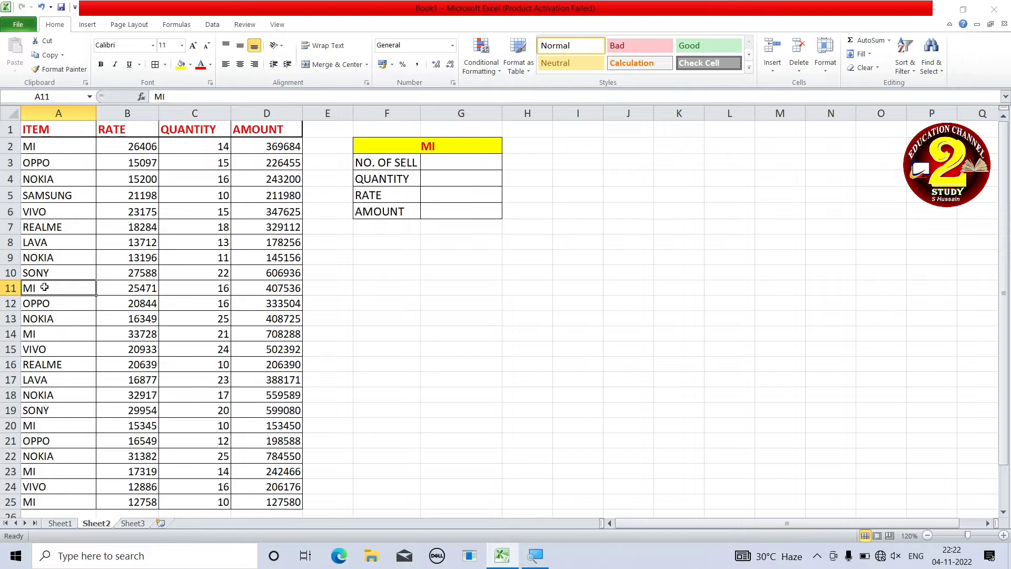
Step: Enter =COUNTIF(A2:A25,F2) in G3 to count the sales of the item named in the summary heading
click(430, 164)
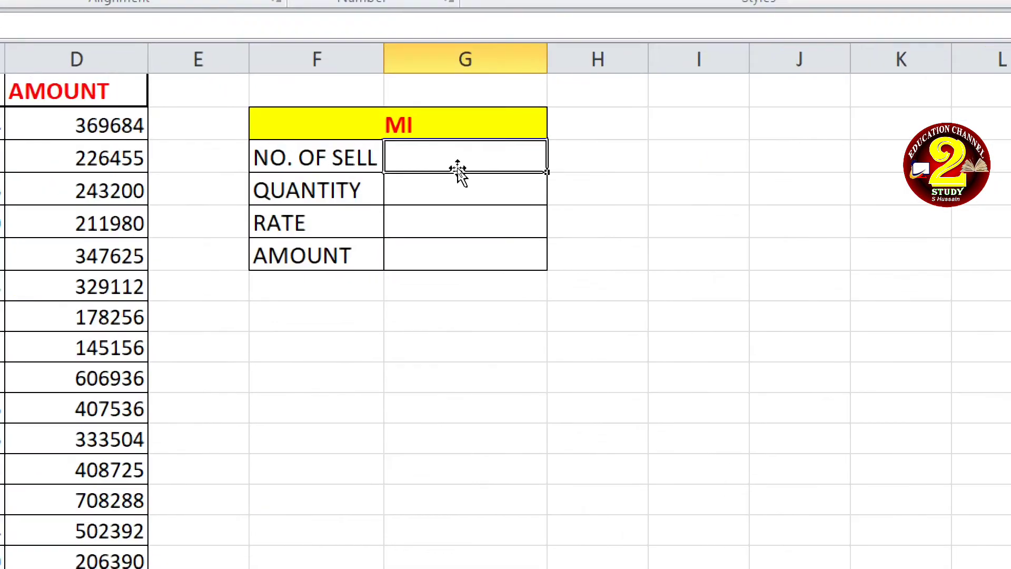
text(=COUNT)
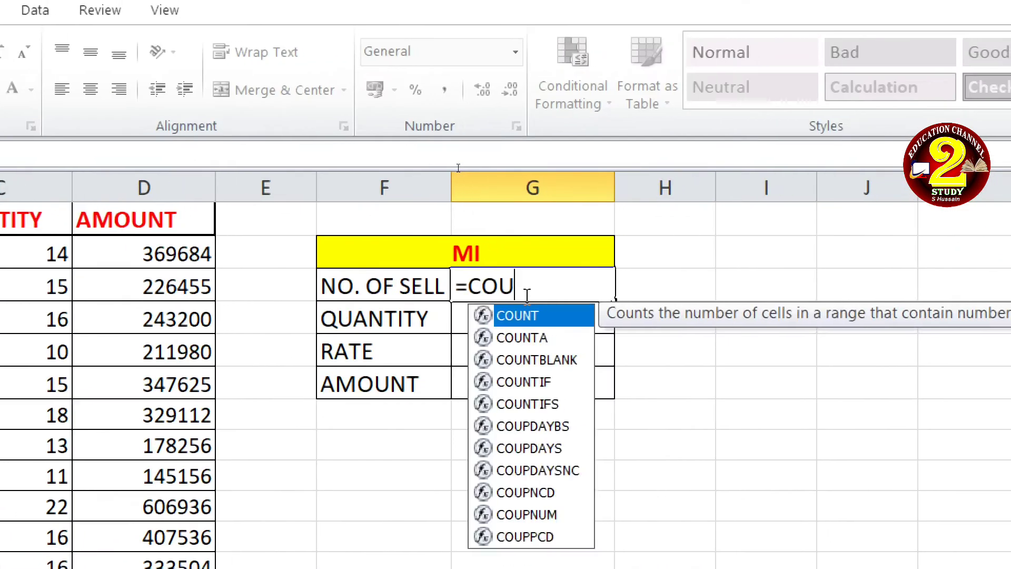
text(IF)
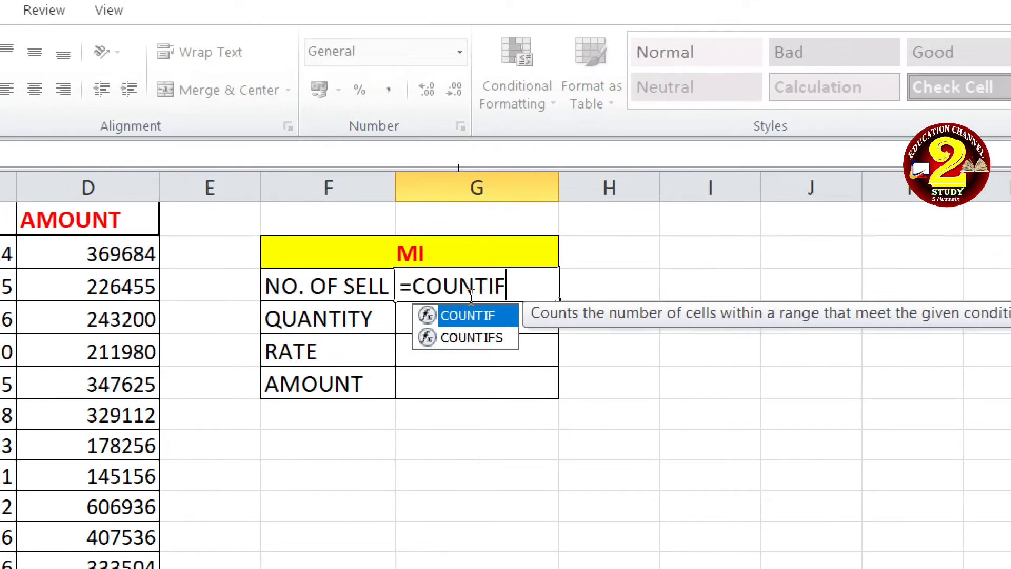
text(()
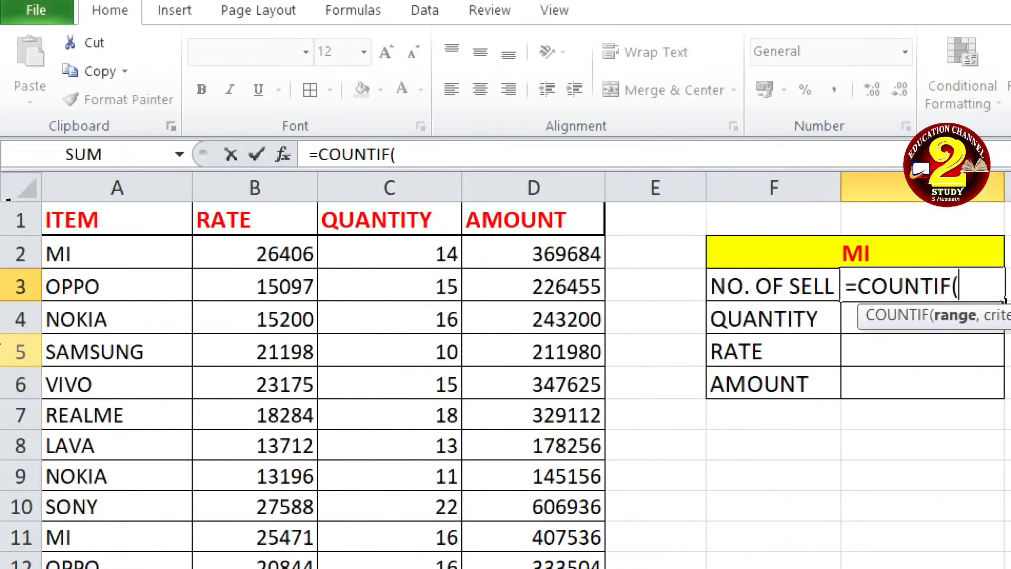
click(118, 253)
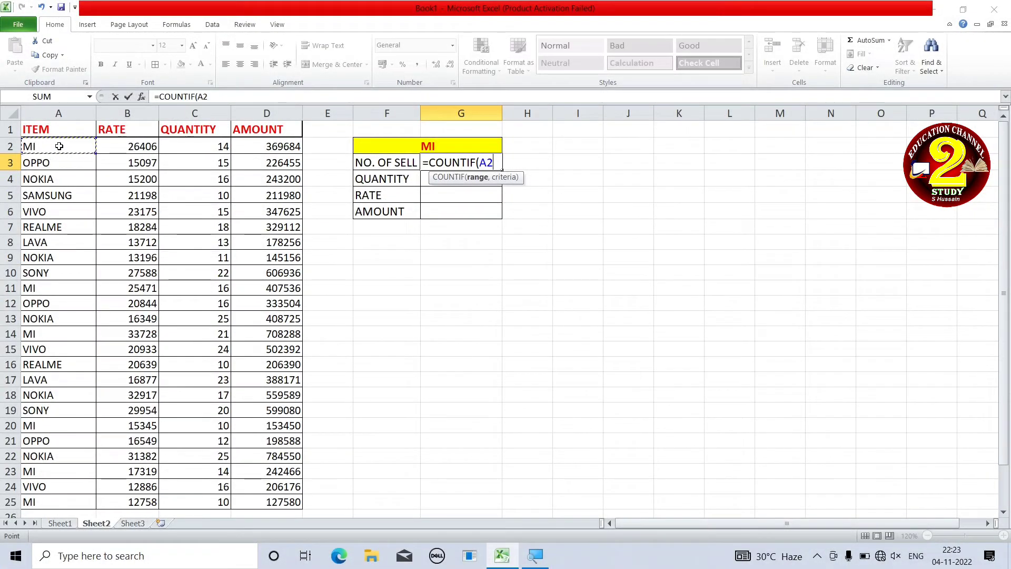
key(ctrl+shift+Down)
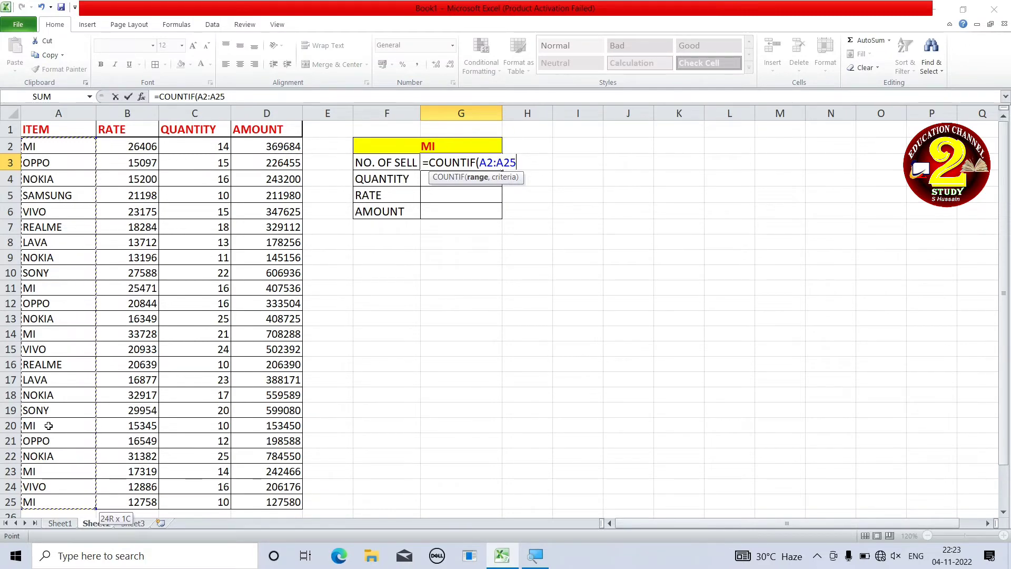
text(,)
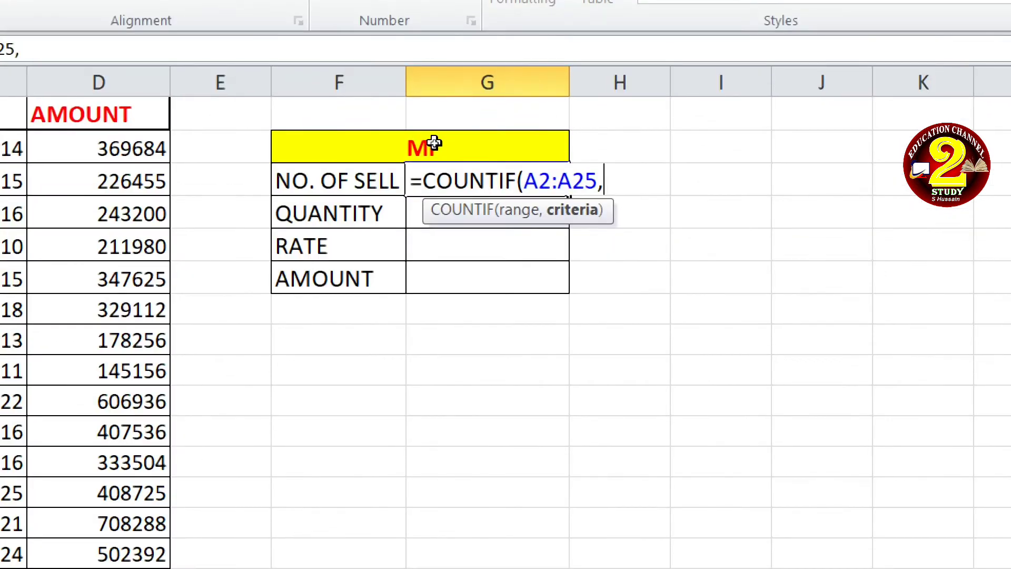
click(434, 143)
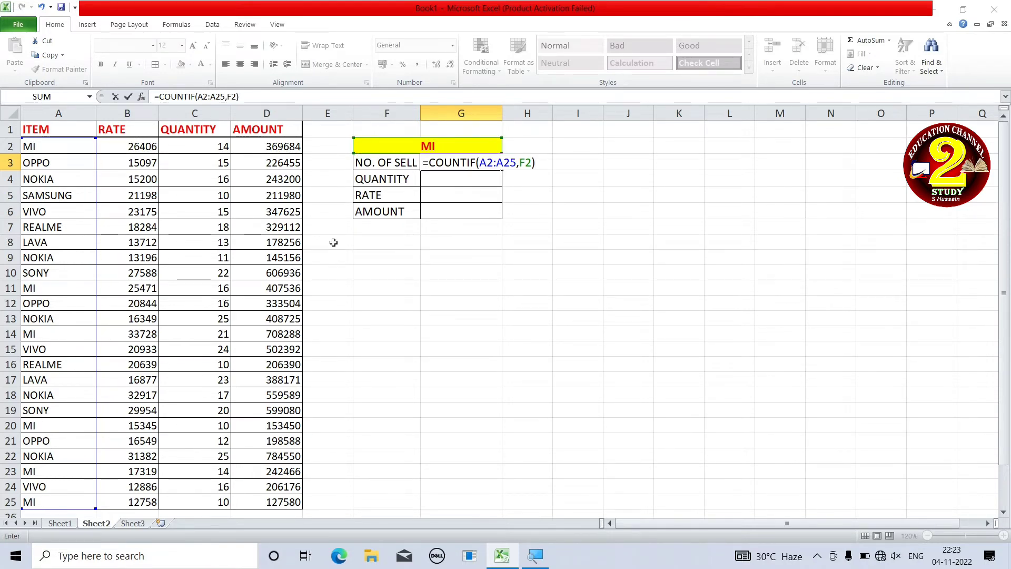
key(Return)
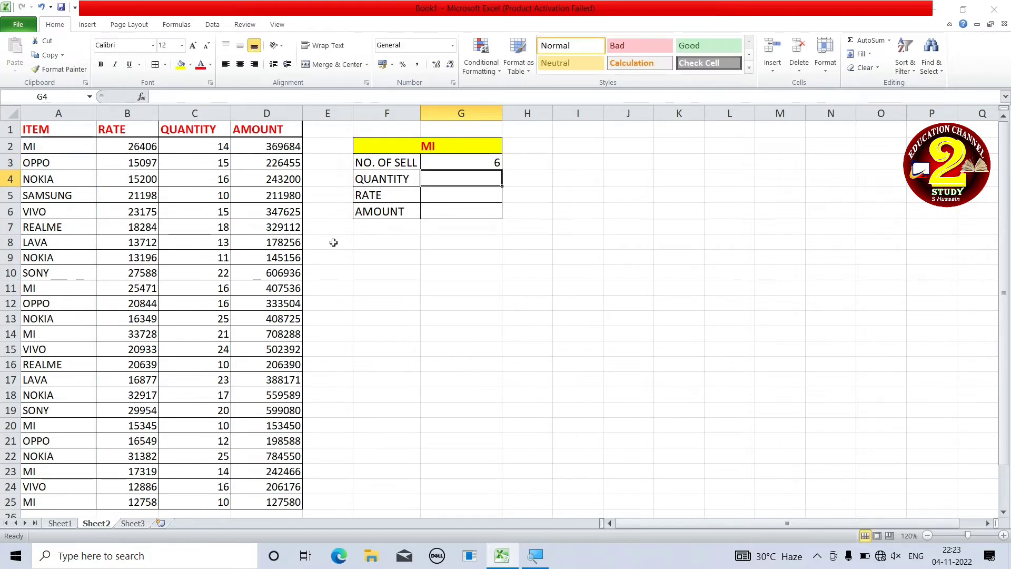
Step: Change the item name in A18 to MI to test the sales count formula
click(50, 394)
text(MI)
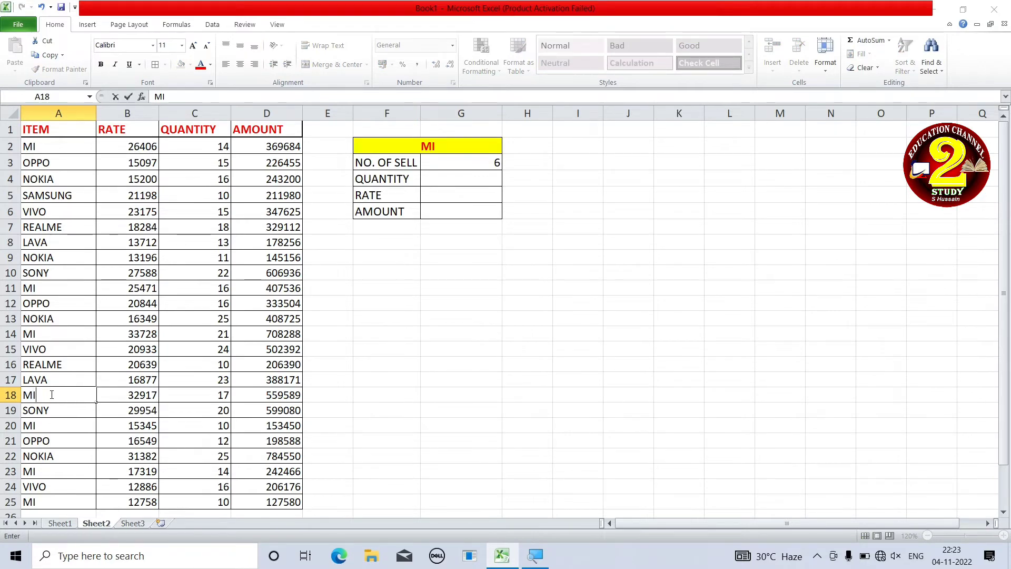
key(Return)
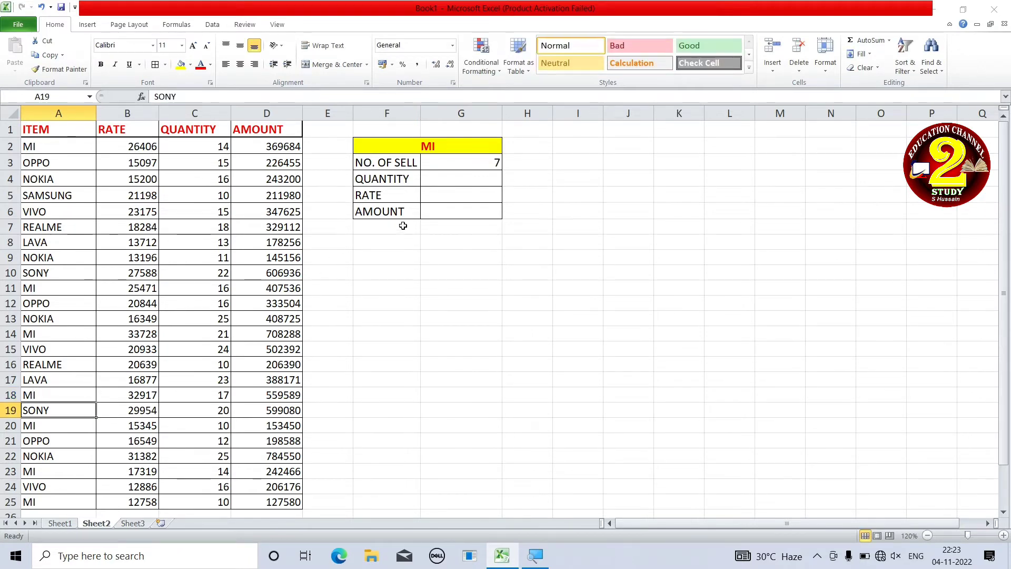
click(458, 176)
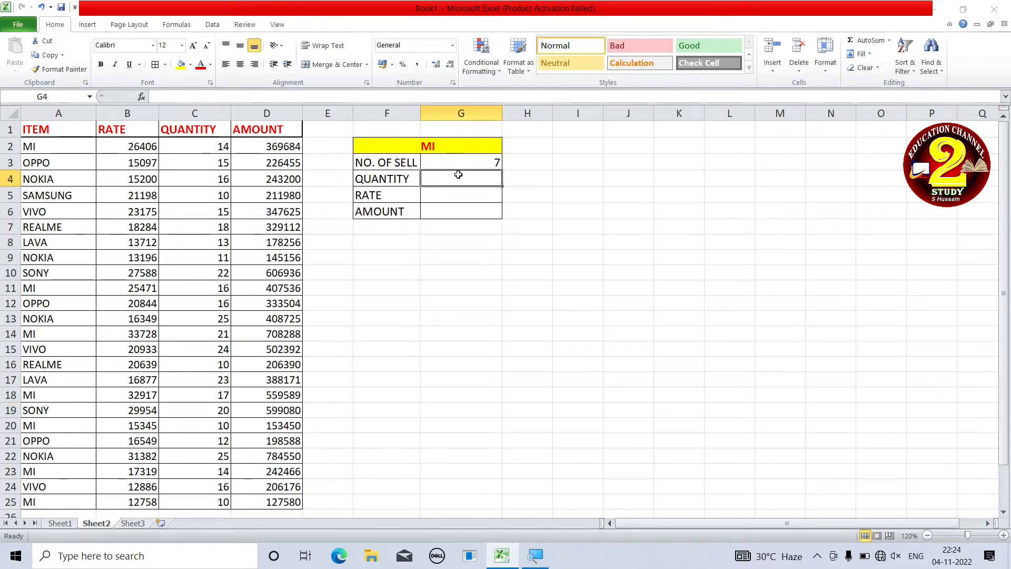
click(213, 148)
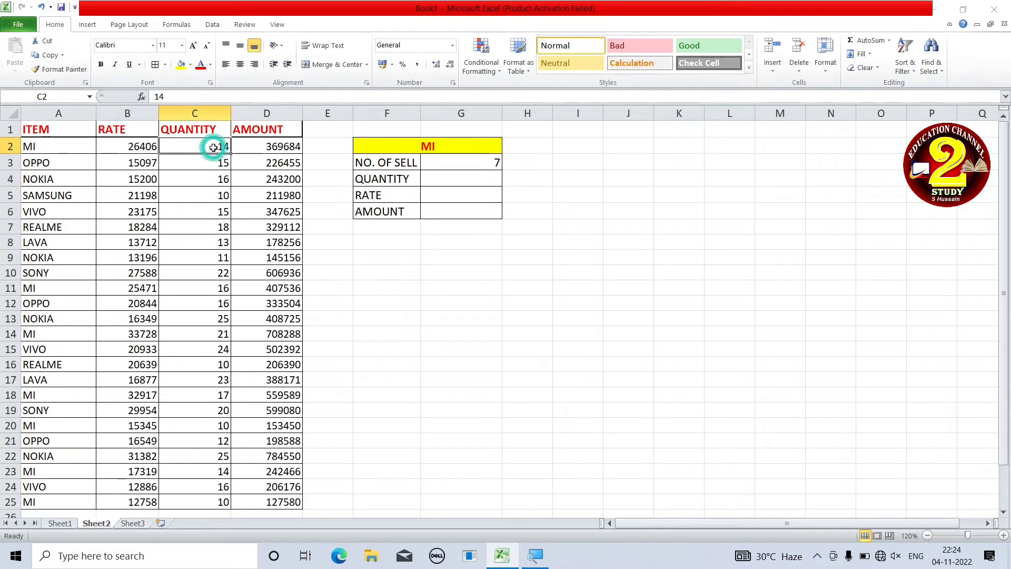
click(182, 284)
click(185, 396)
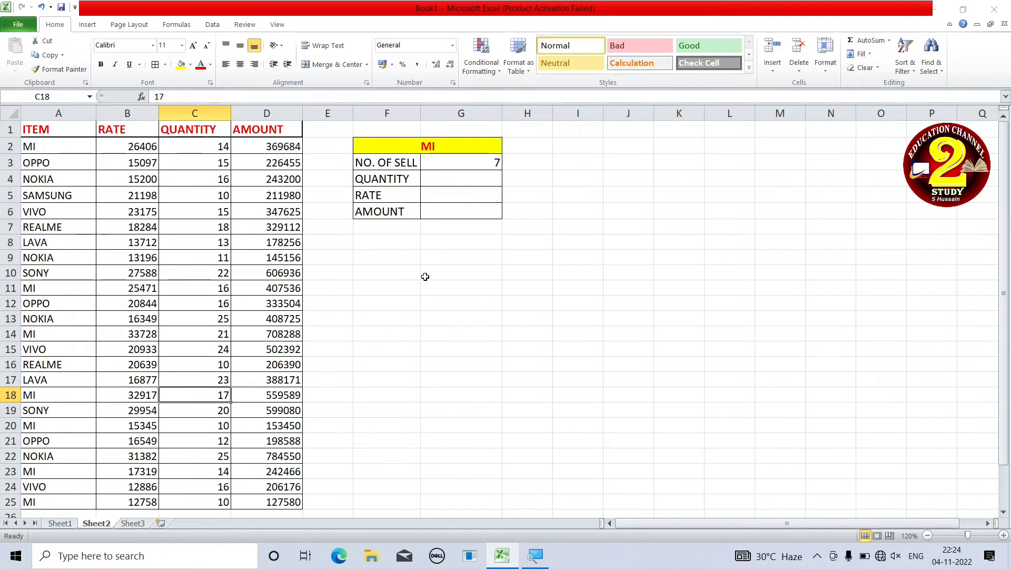
click(425, 276)
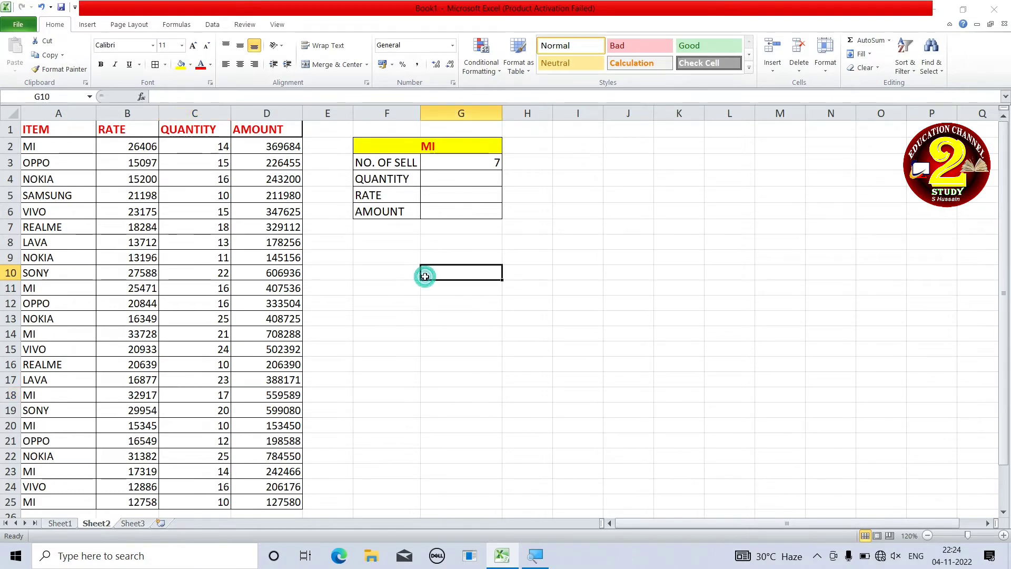
Step: Enter =SUMIF(A2:A25,F2,C2:C25) in G4 to total the quantity sold of the item named in the summary heading
click(451, 179)
text(=SUM)
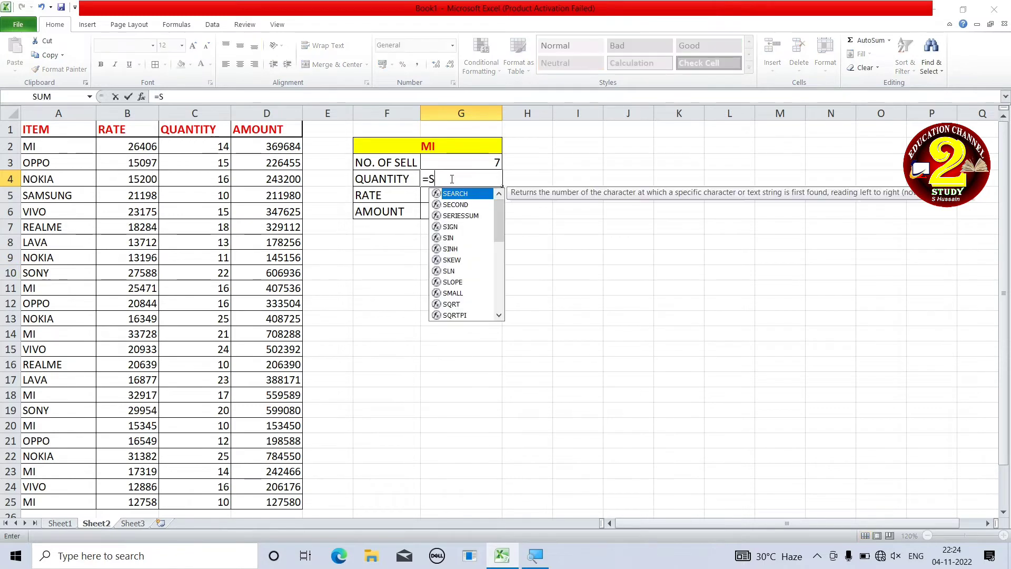
text(IF()
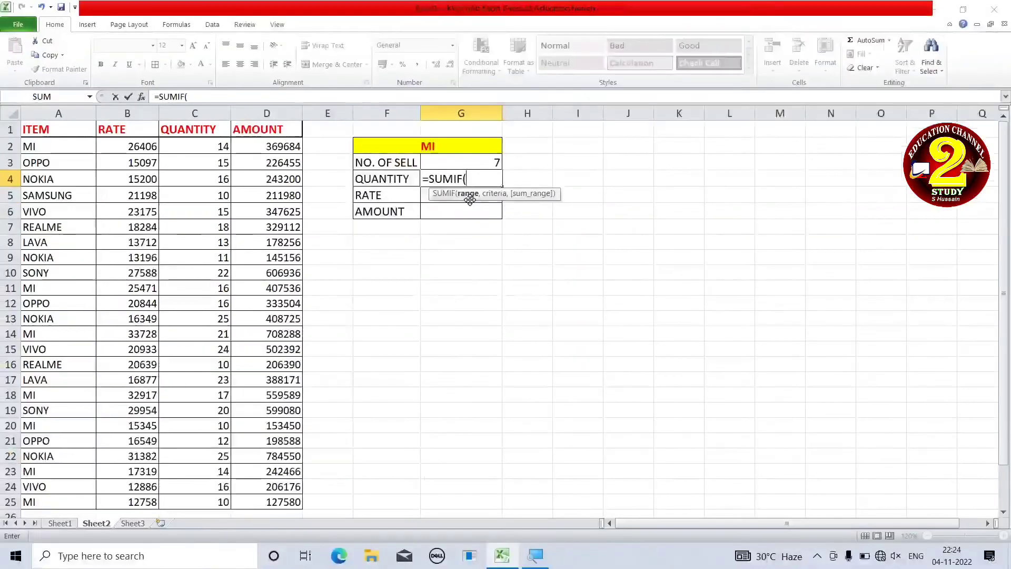
click(68, 147)
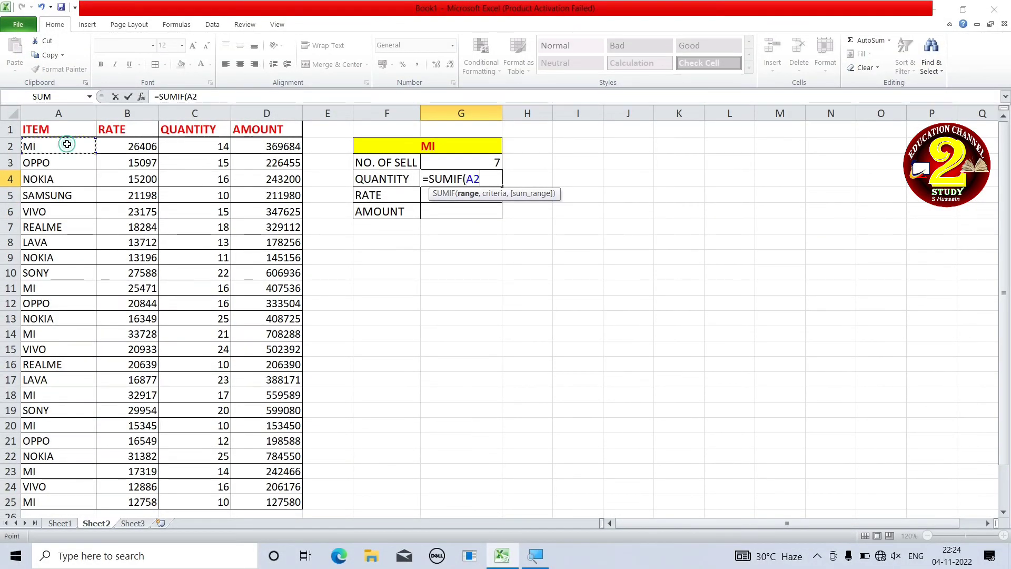
key(ctrl+shift+Down)
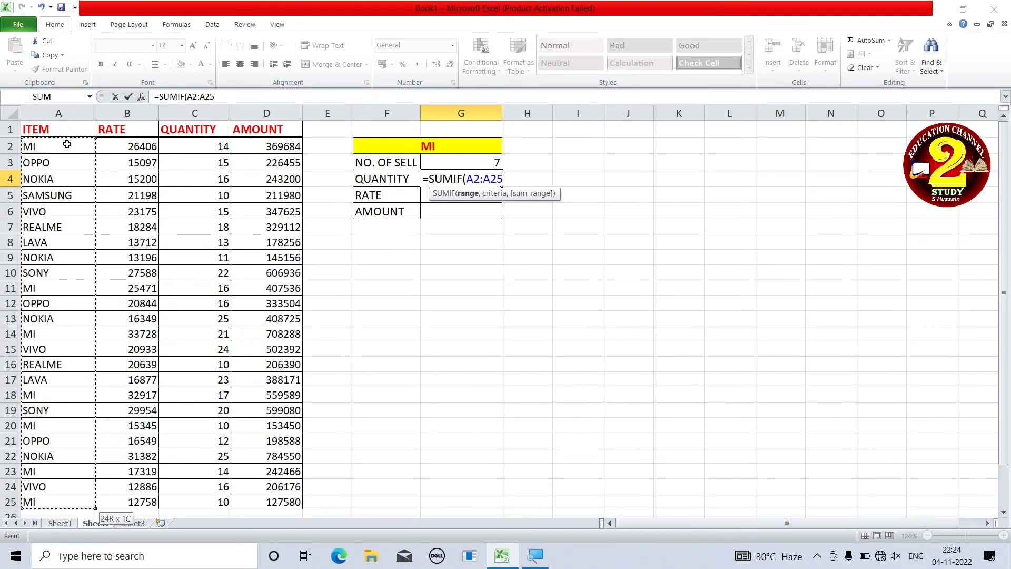
text(,)
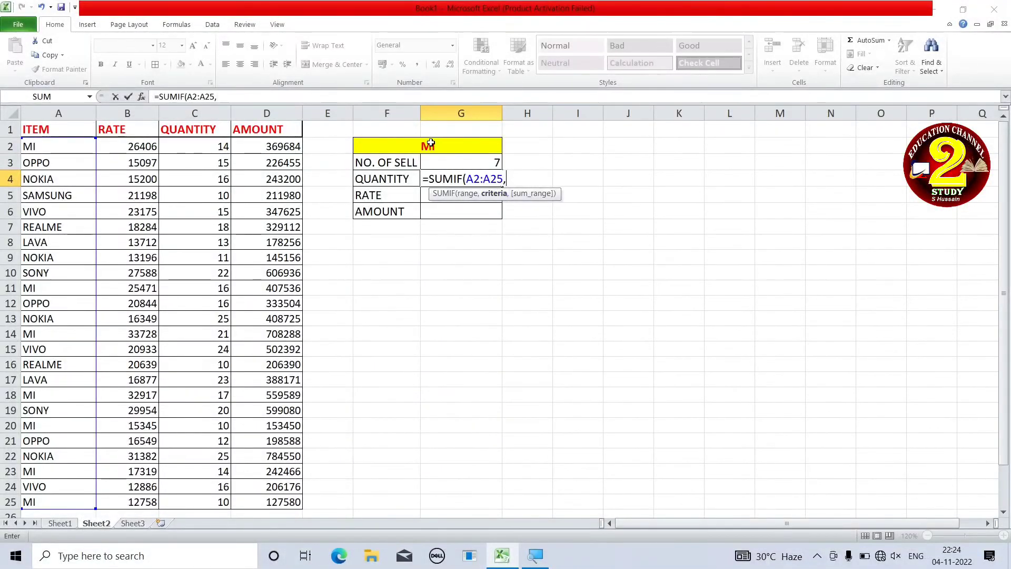
click(364, 89)
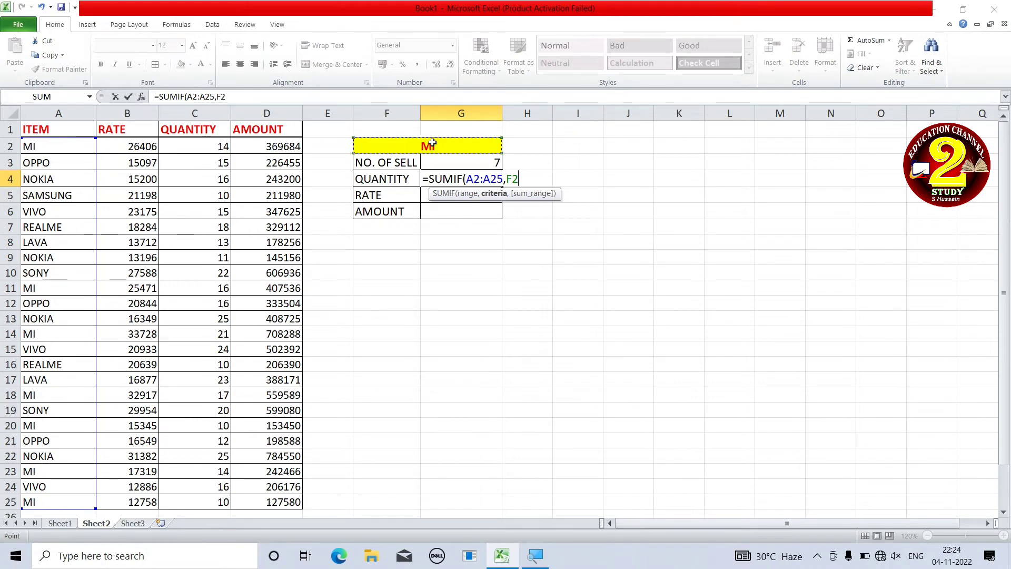
text(,)
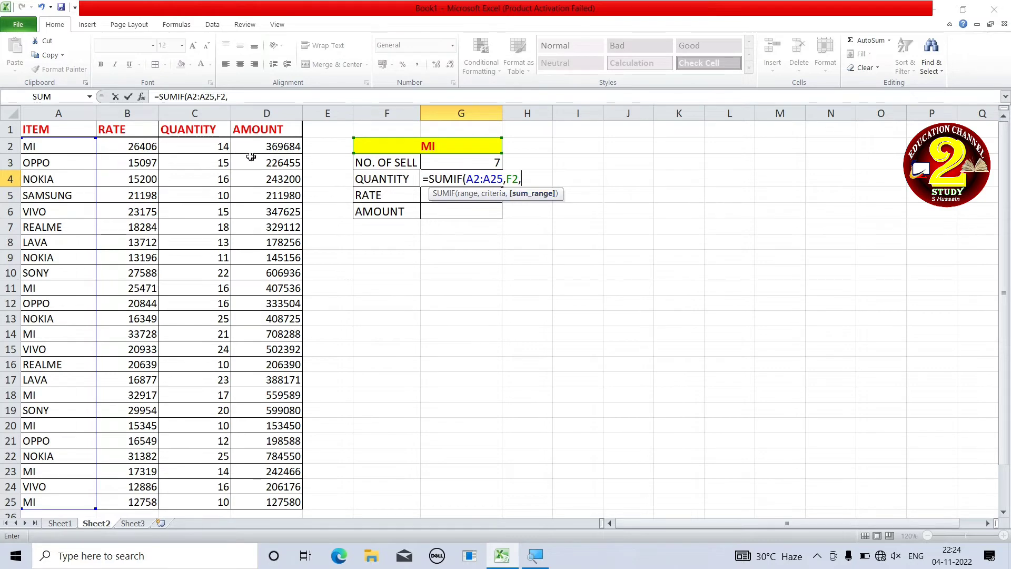
click(206, 147)
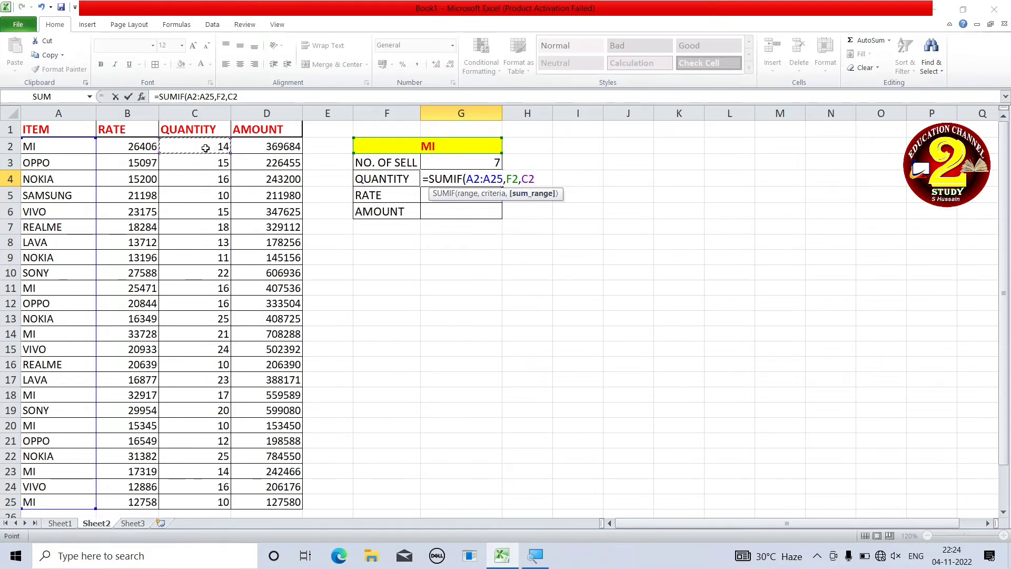
key(ctrl+shift+Down)
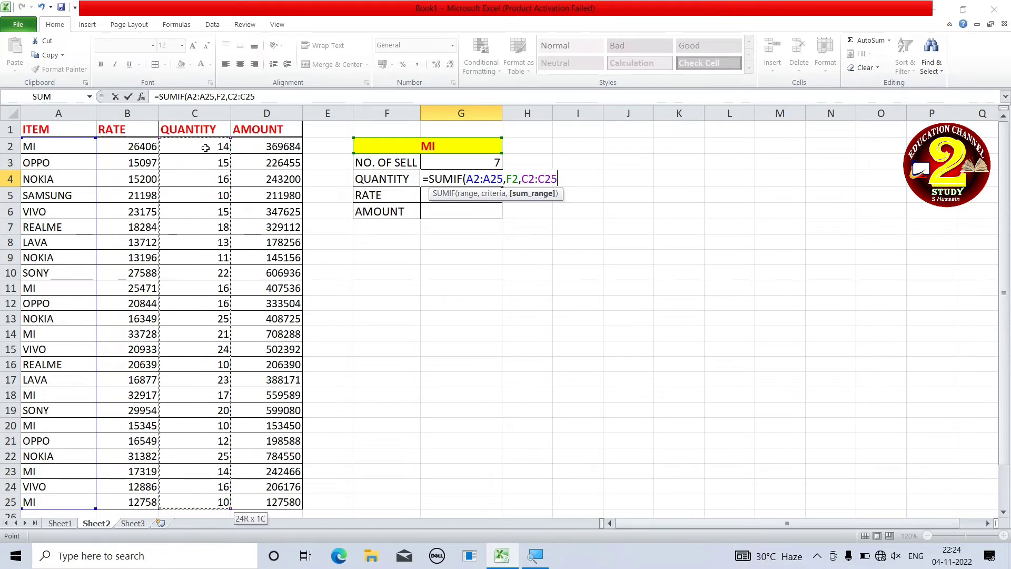
text())
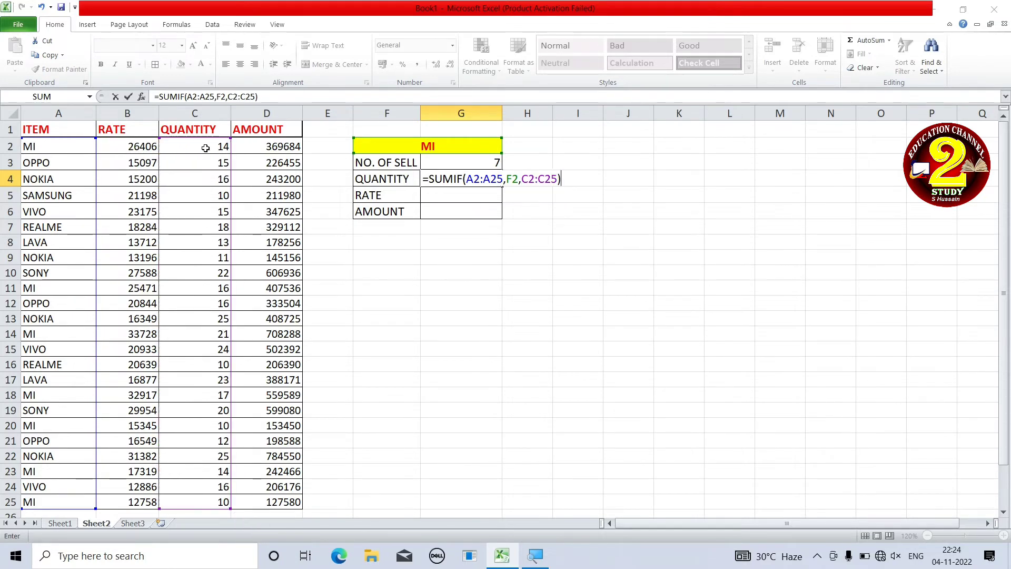
key(Return)
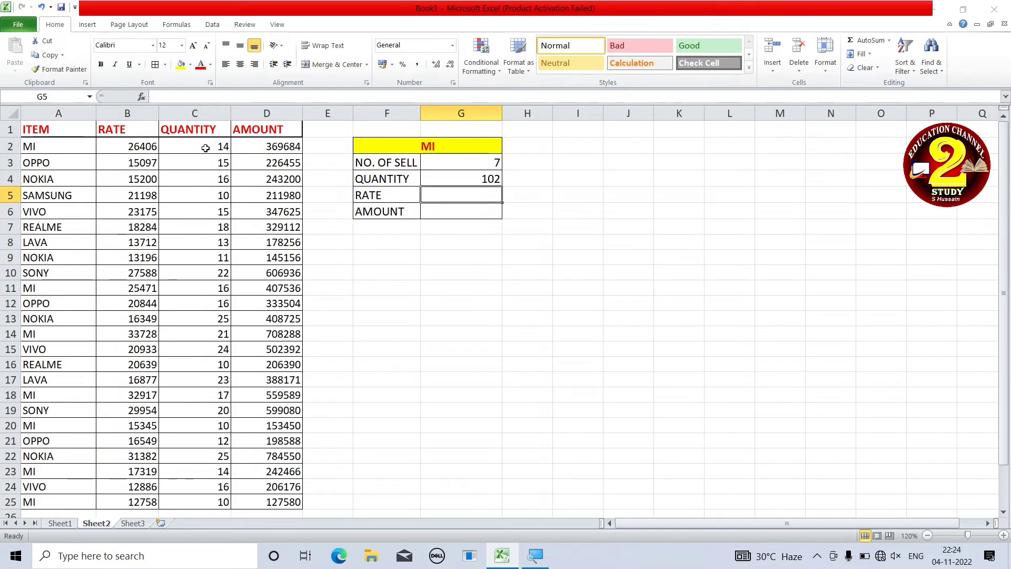
click(450, 174)
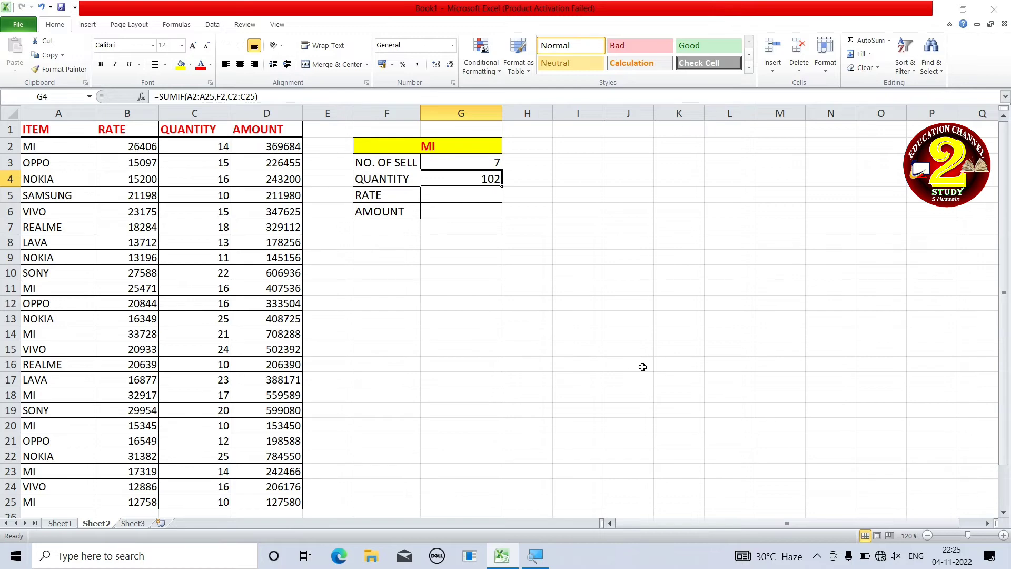
click(577, 325)
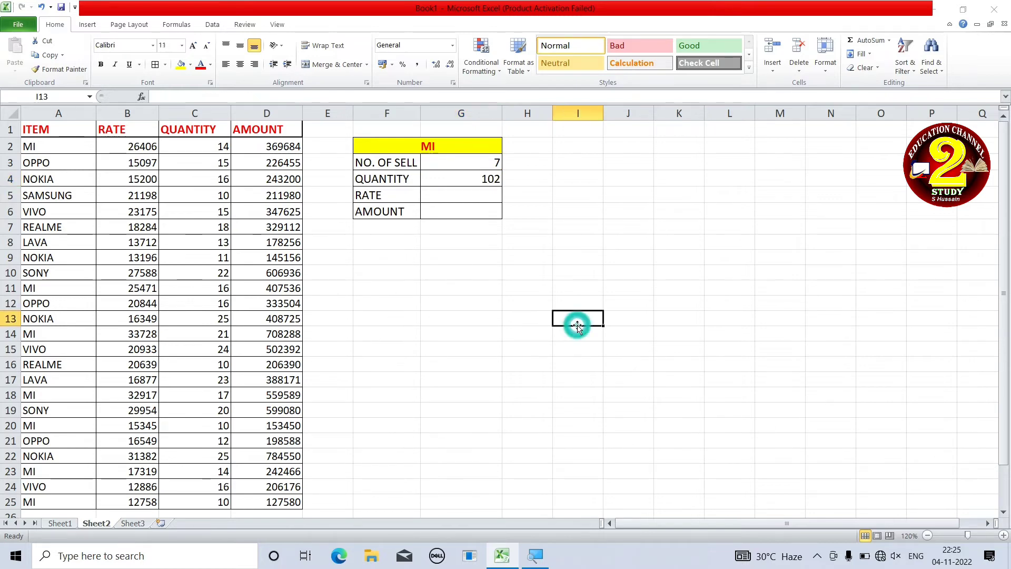
text(Q)
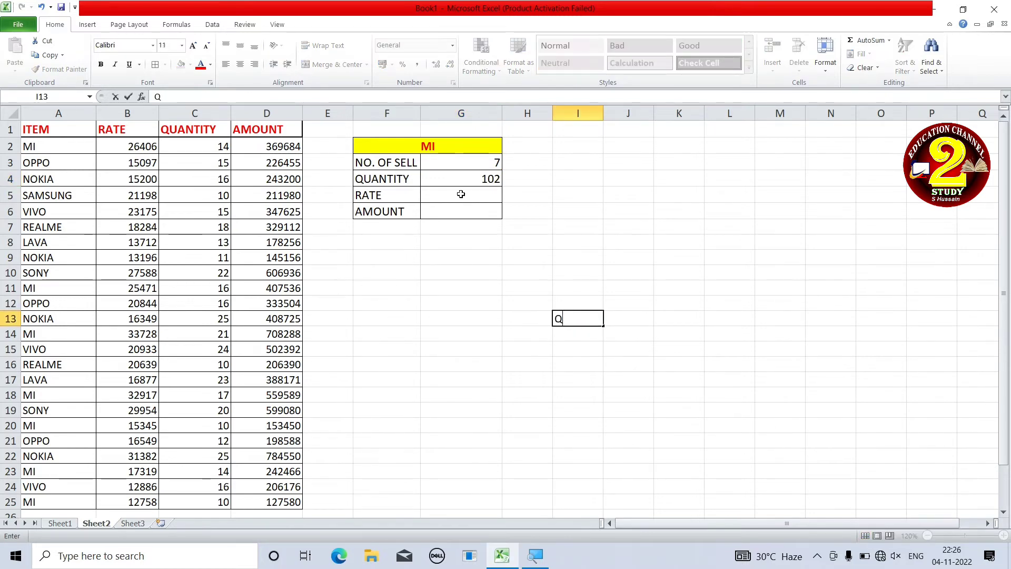
click(446, 179)
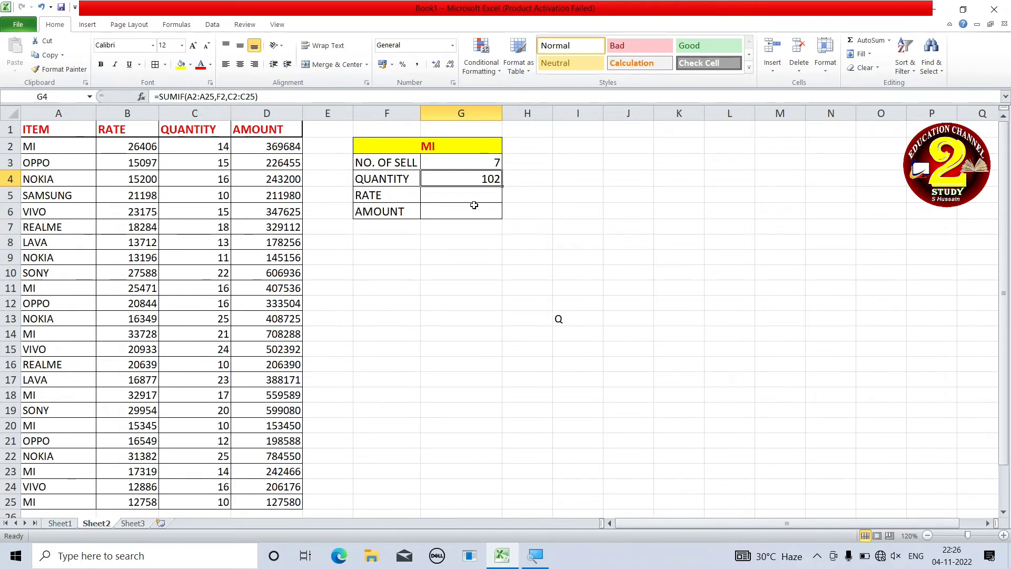
click(571, 322)
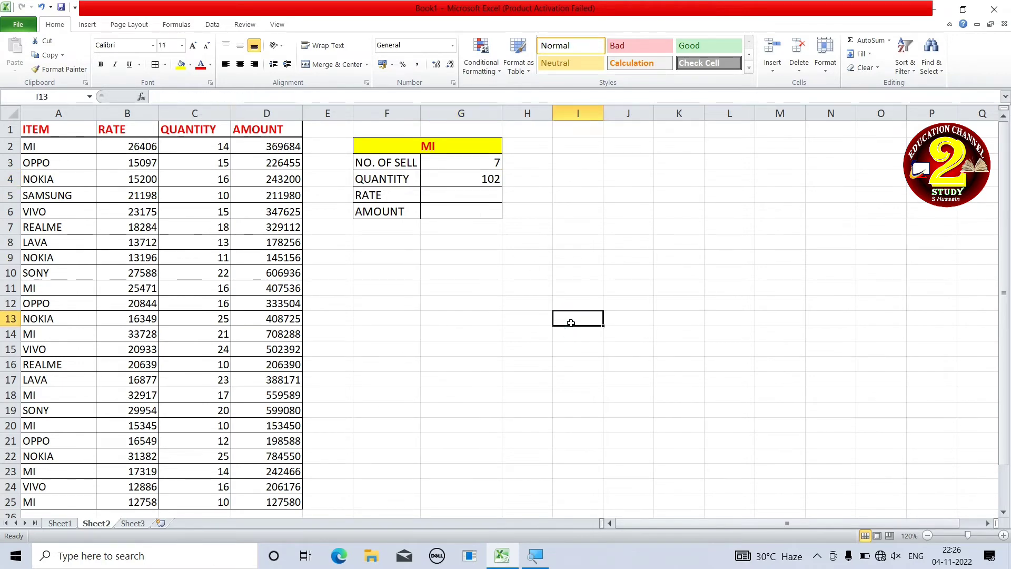
Step: Enter =SUMIF(A2:A25,F2,B2:B25) in G5 to total the rates of the item named in the summary heading
click(472, 195)
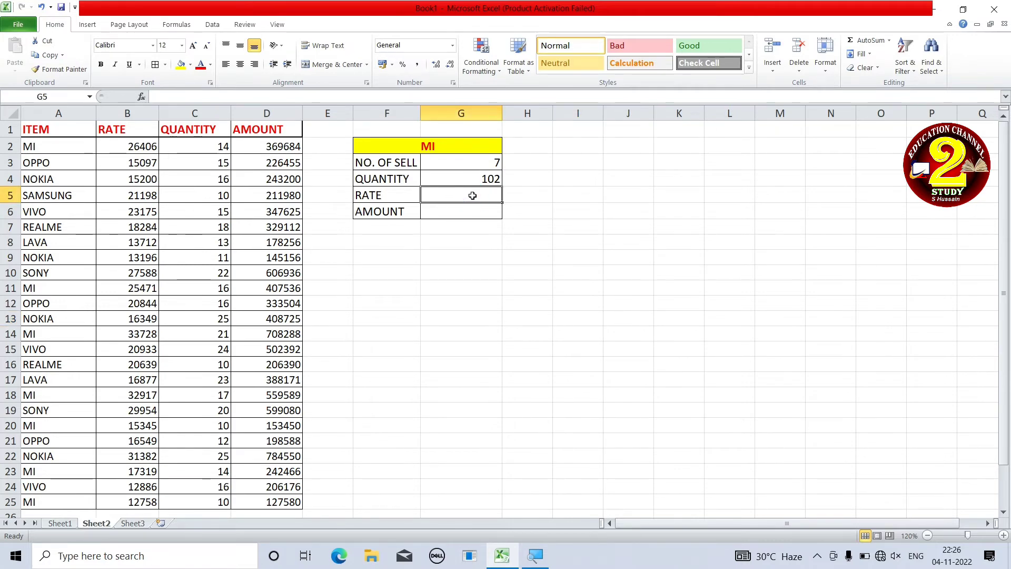
text(=SUMIF)
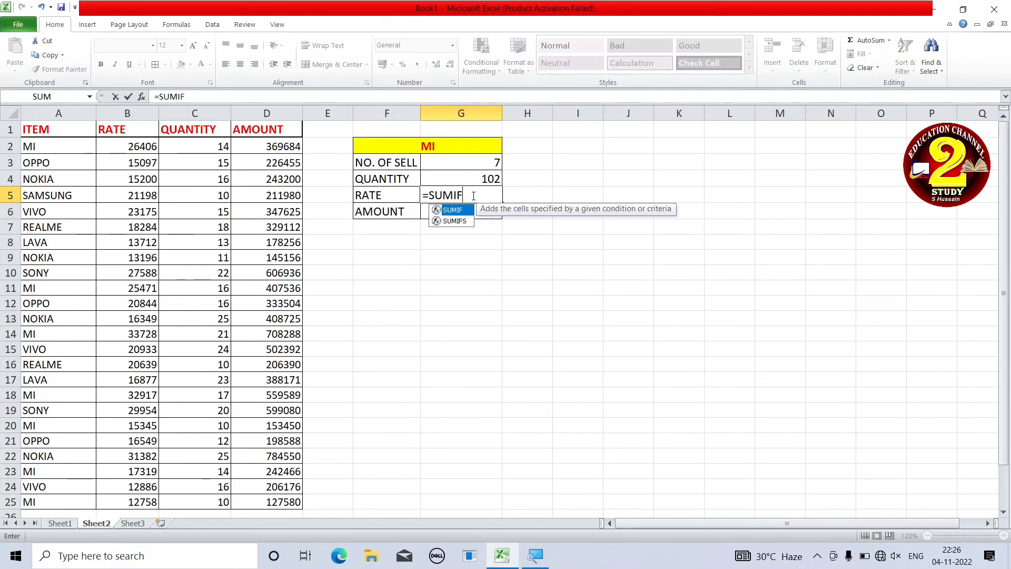
text(()
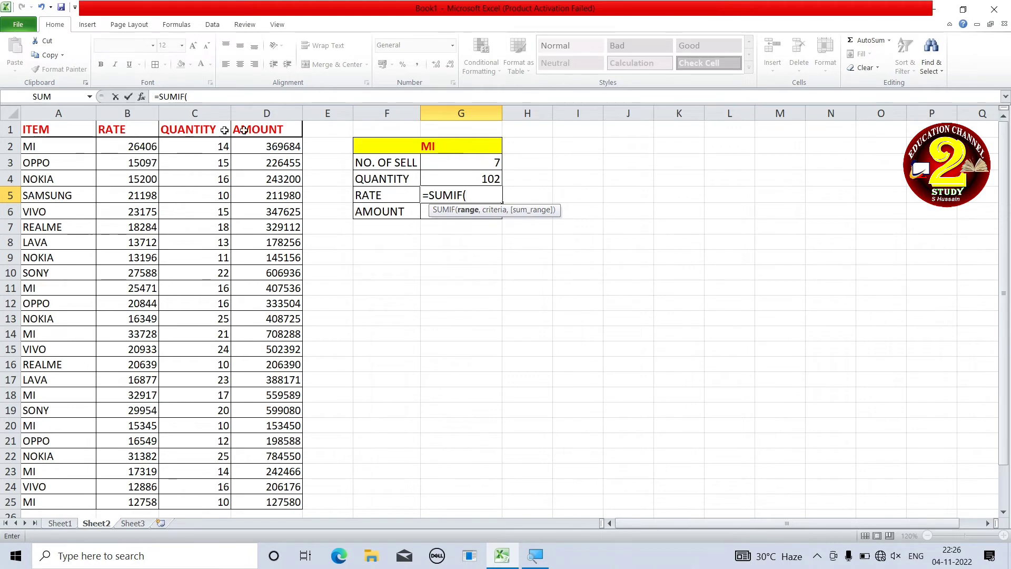
click(53, 146)
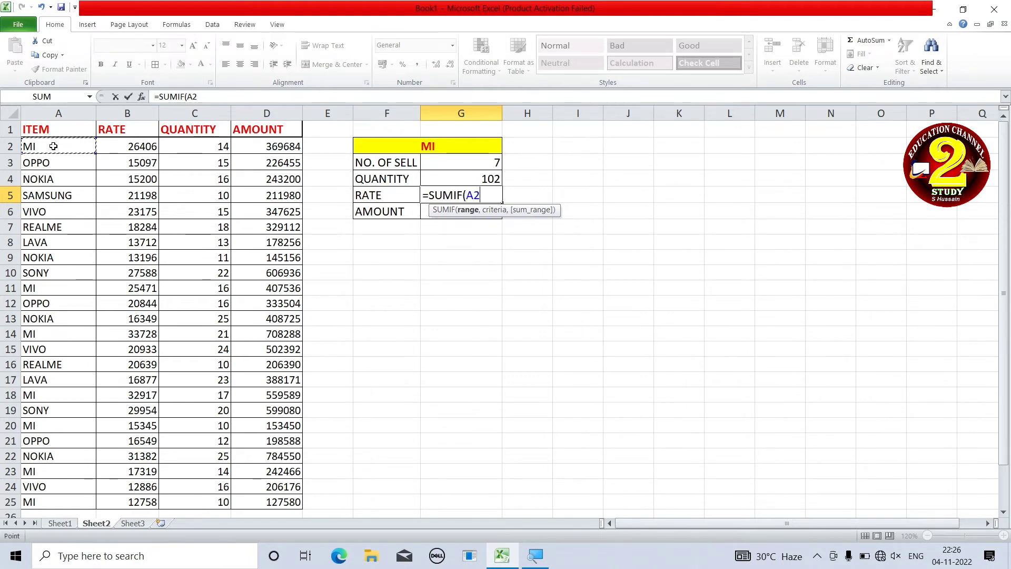
key(ctrl+shift+Down)
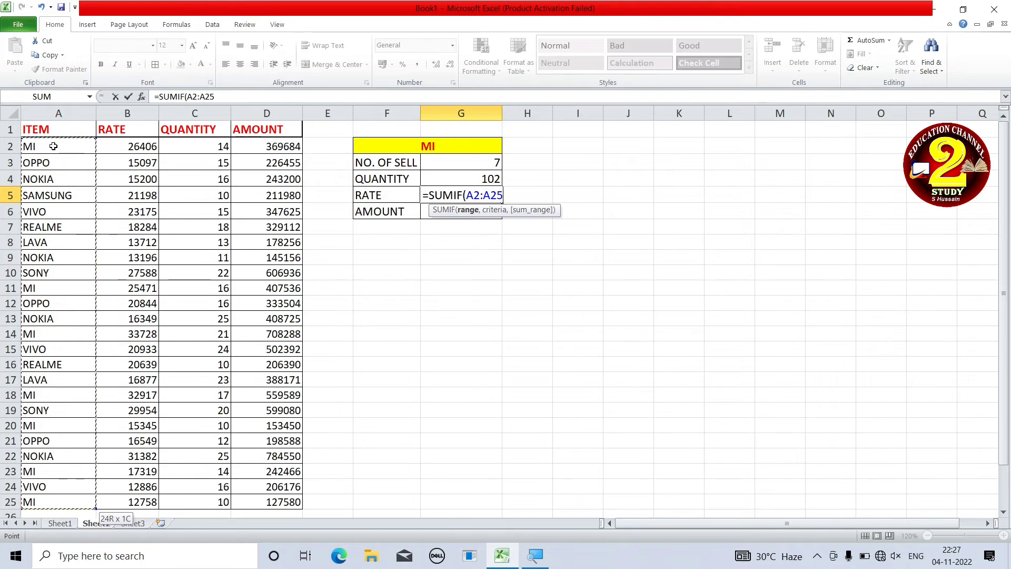
text(,)
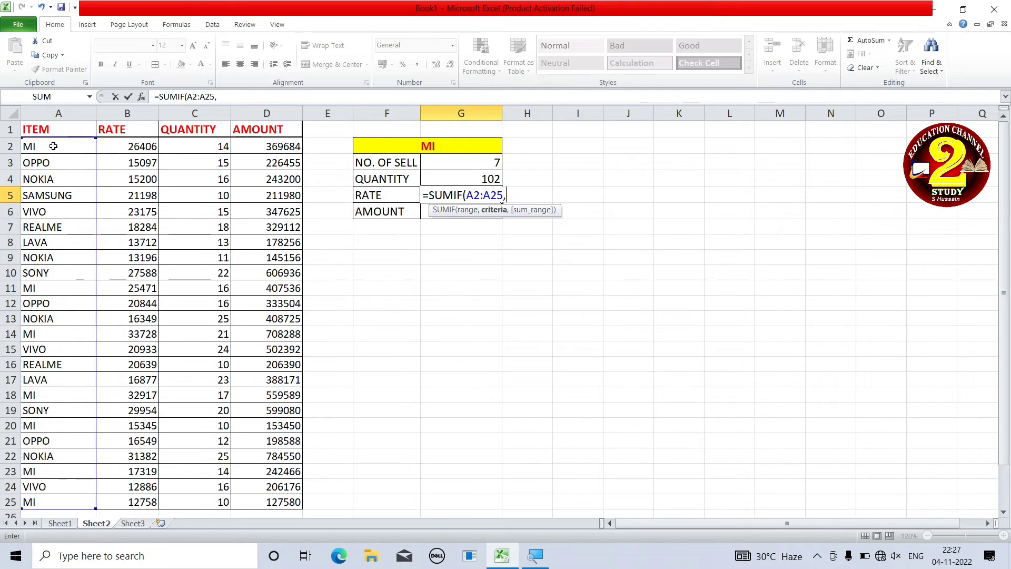
click(434, 148)
text(,)
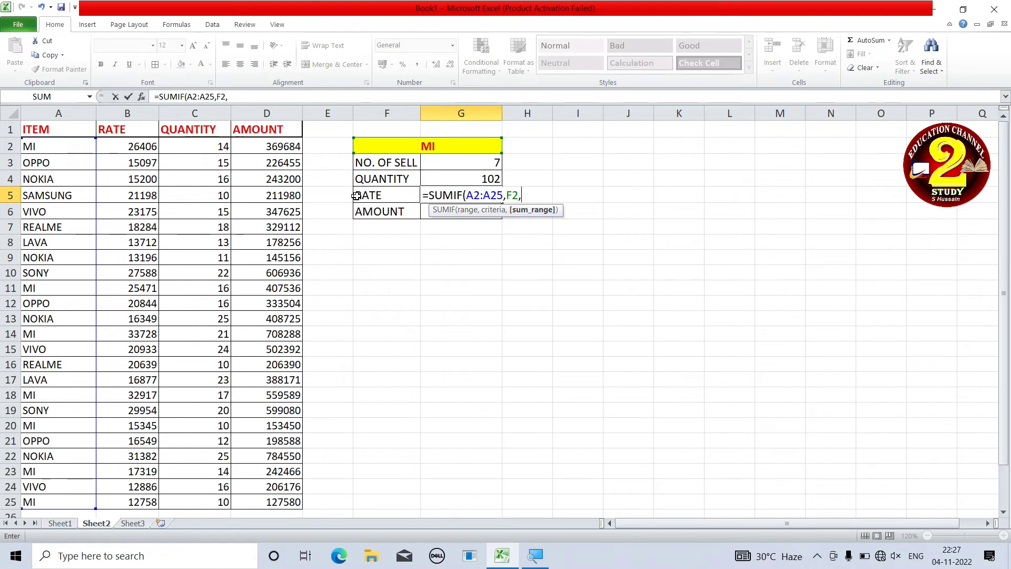
click(142, 146)
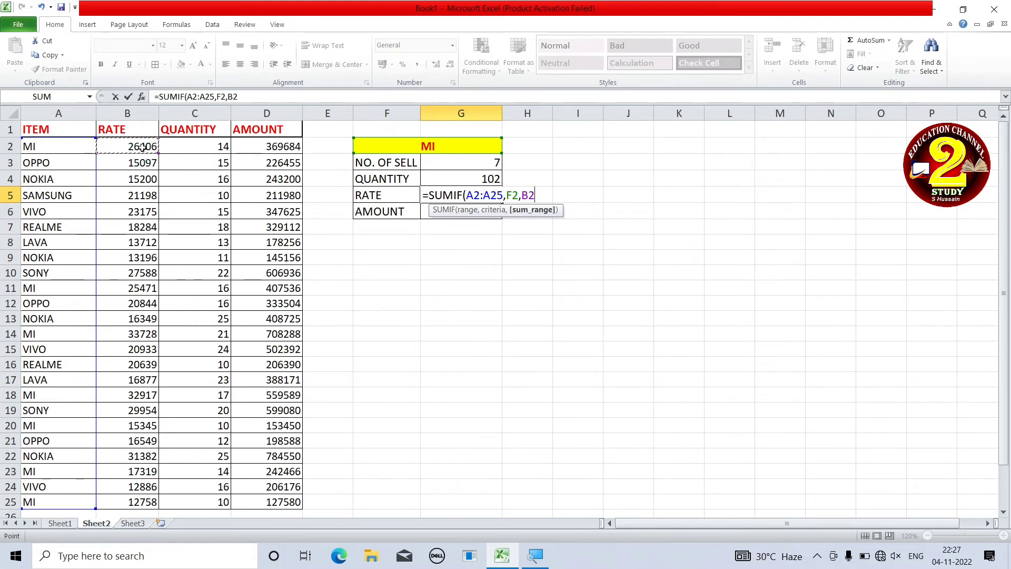
key(ctrl+shift+Down)
text())
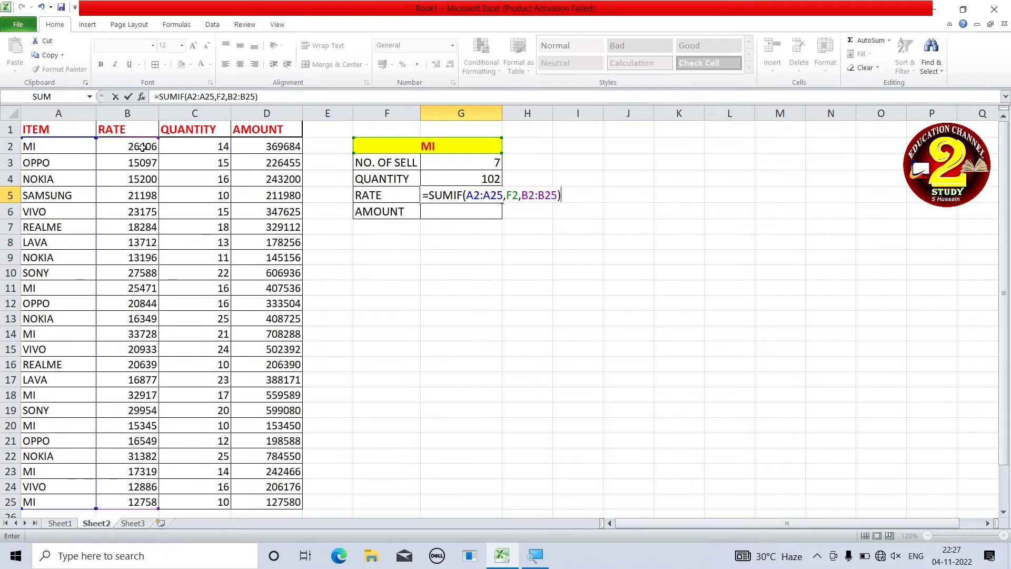
key(Return)
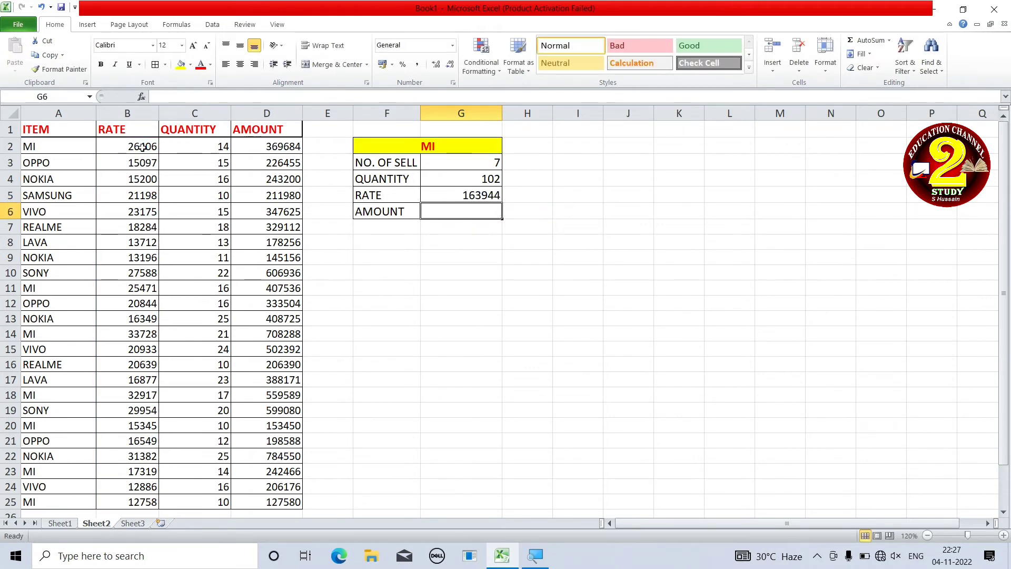
click(485, 164)
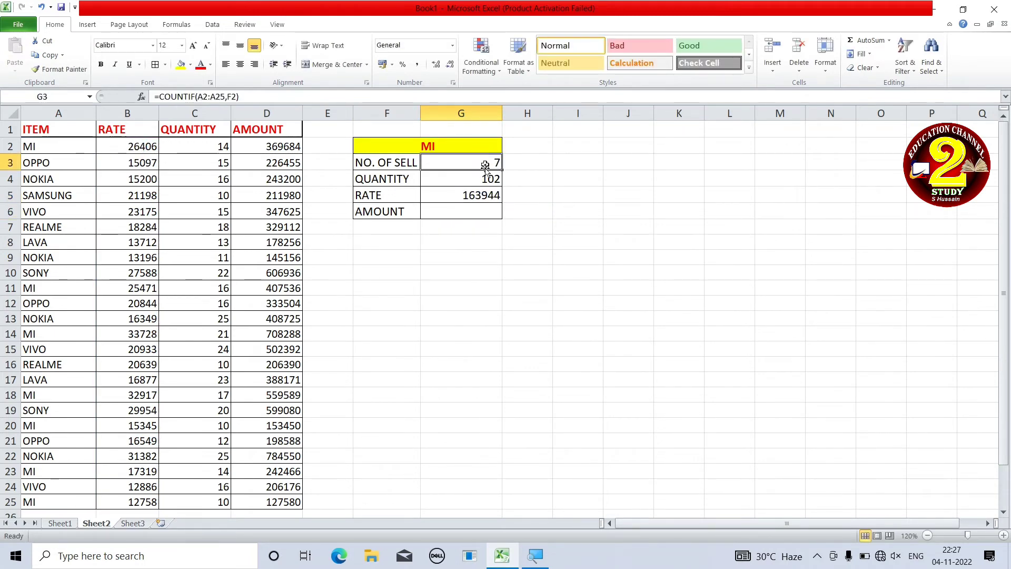
click(485, 179)
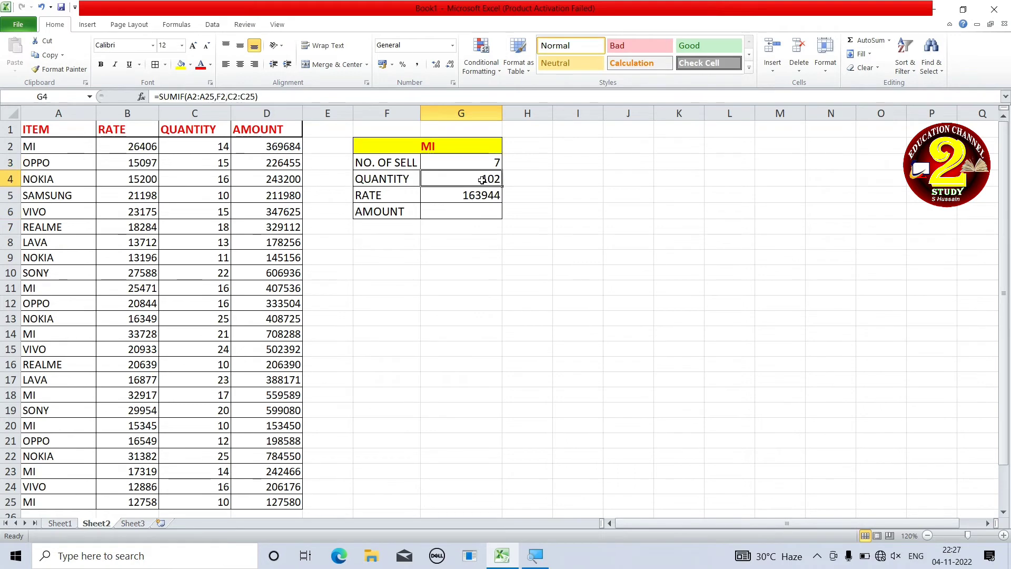
click(444, 196)
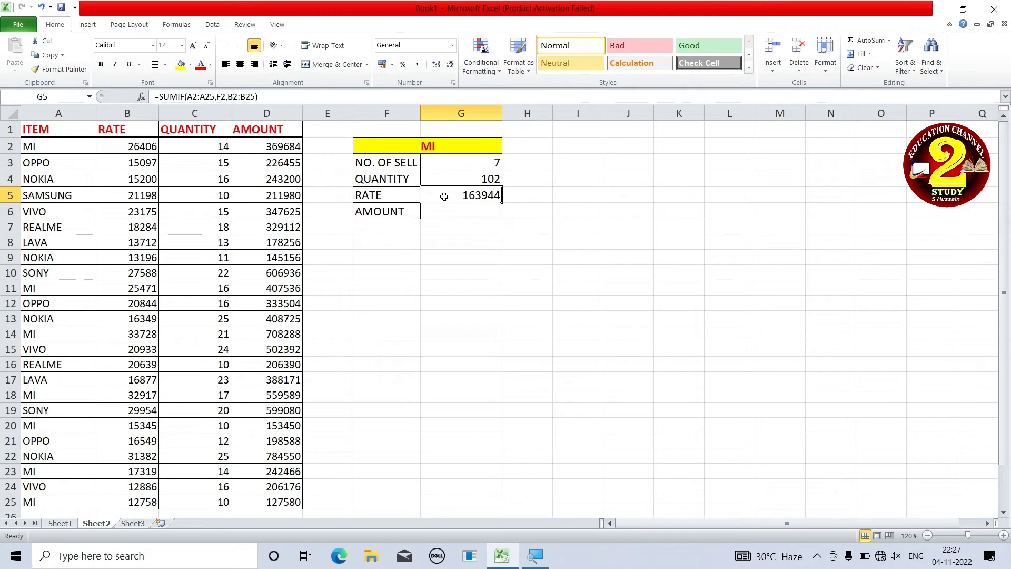
Step: Enter =SUMIF(A2:A25,F2,D2:D25) in G6 to total the amount of the item named in the summary heading
click(455, 215)
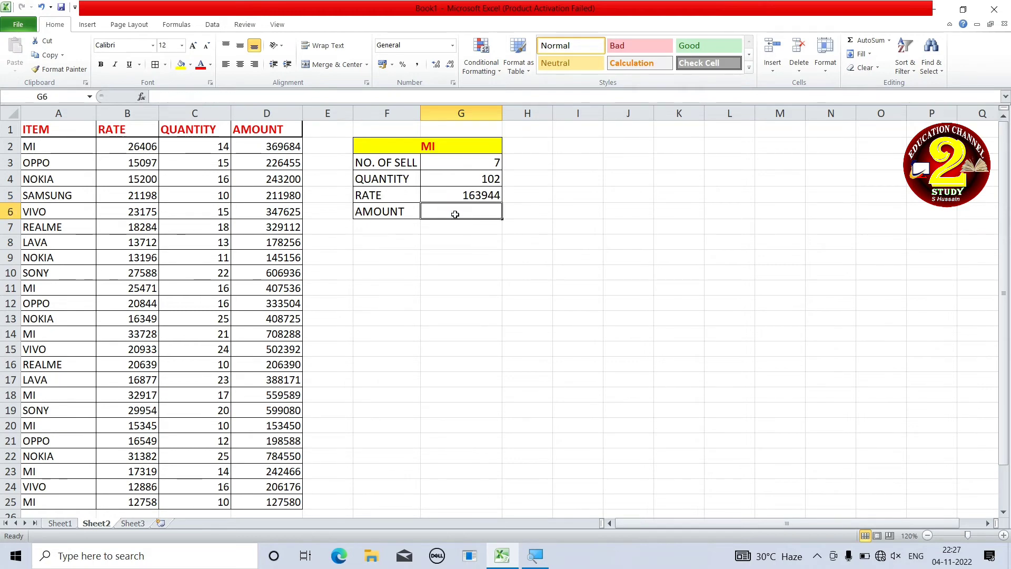
text(=SUMIF)
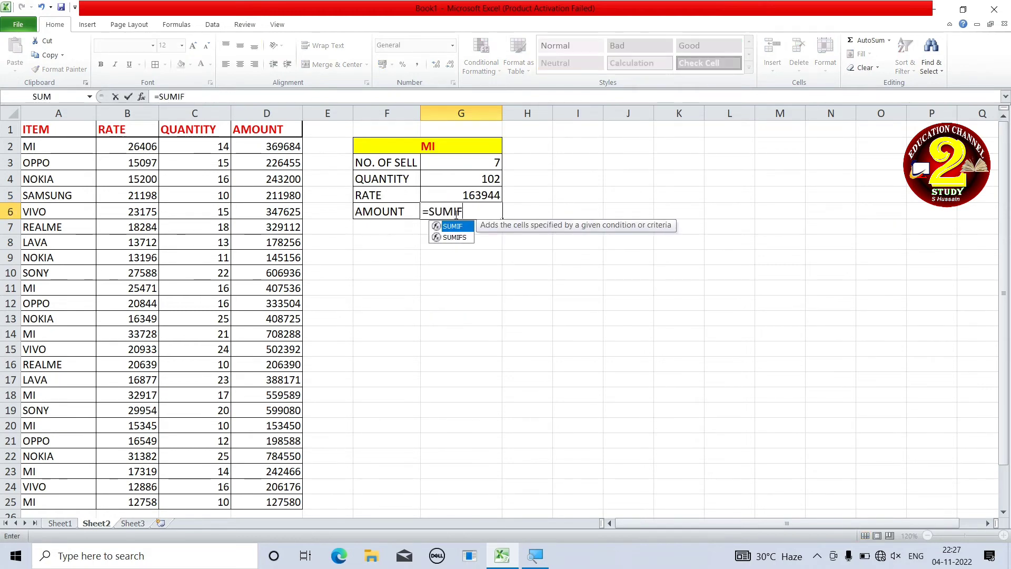
text(()
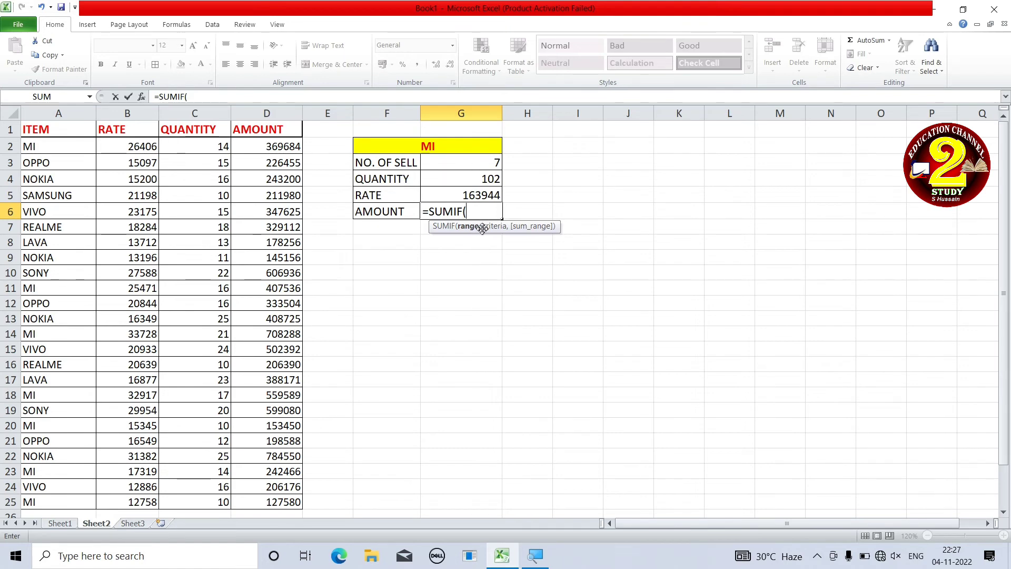
click(82, 152)
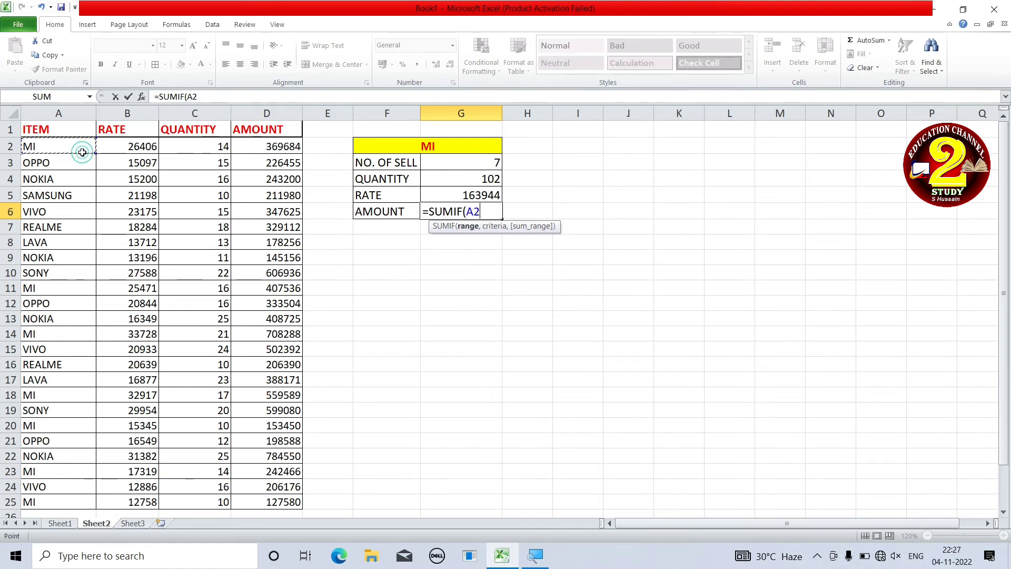
key(ctrl+shift+Down)
text(,)
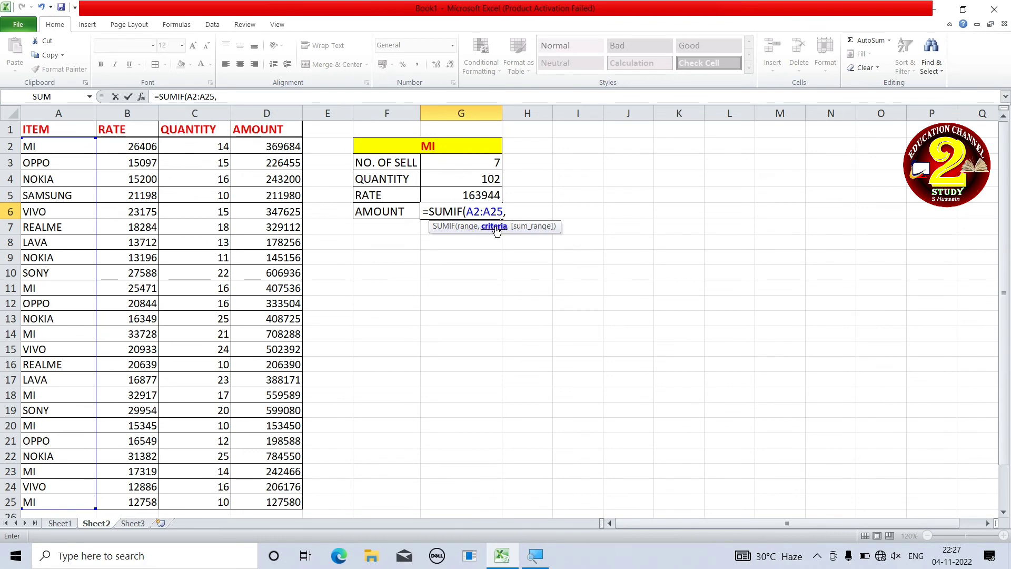
click(439, 145)
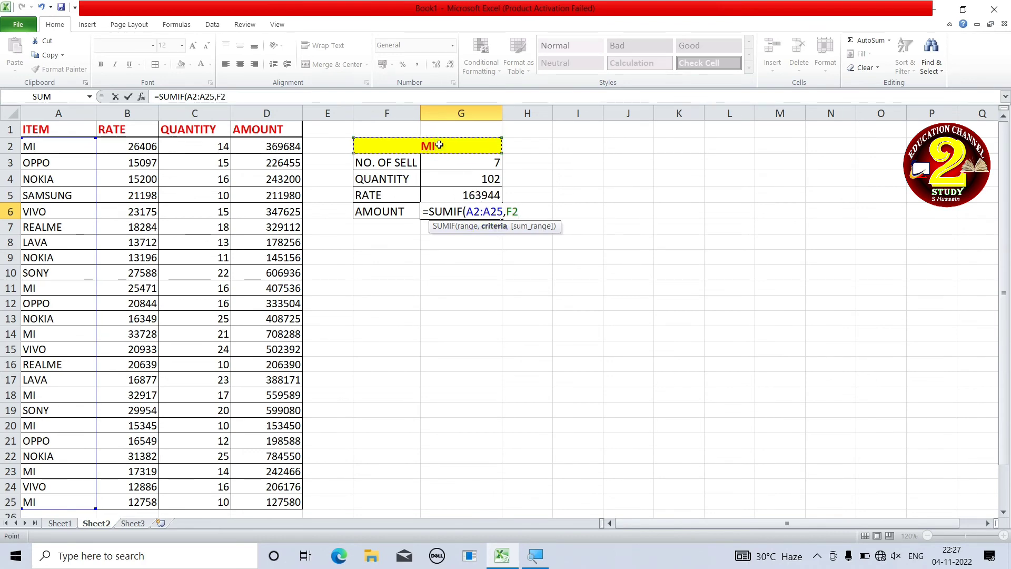
text(,)
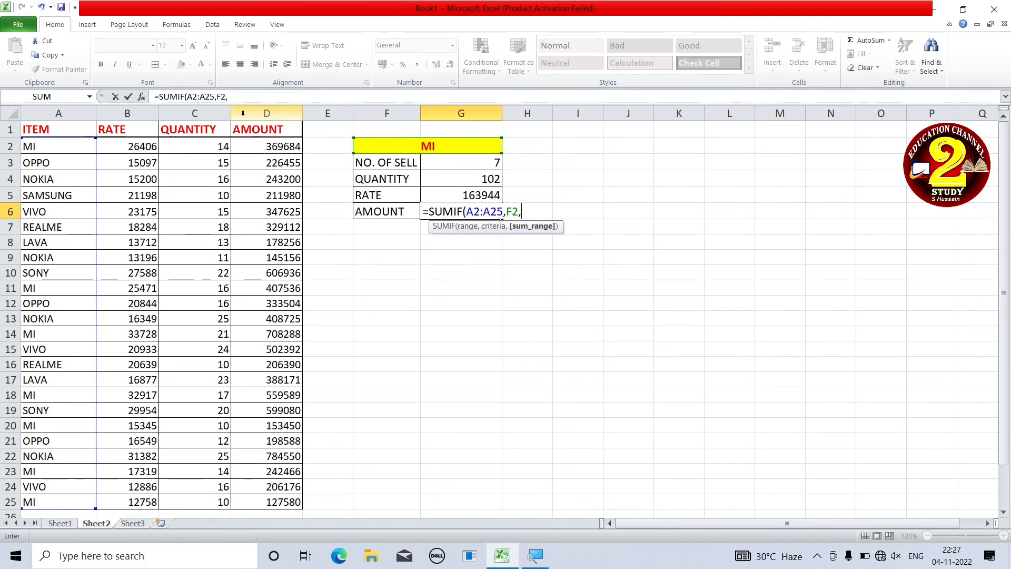
click(257, 145)
key(ctrl+shift+Down)
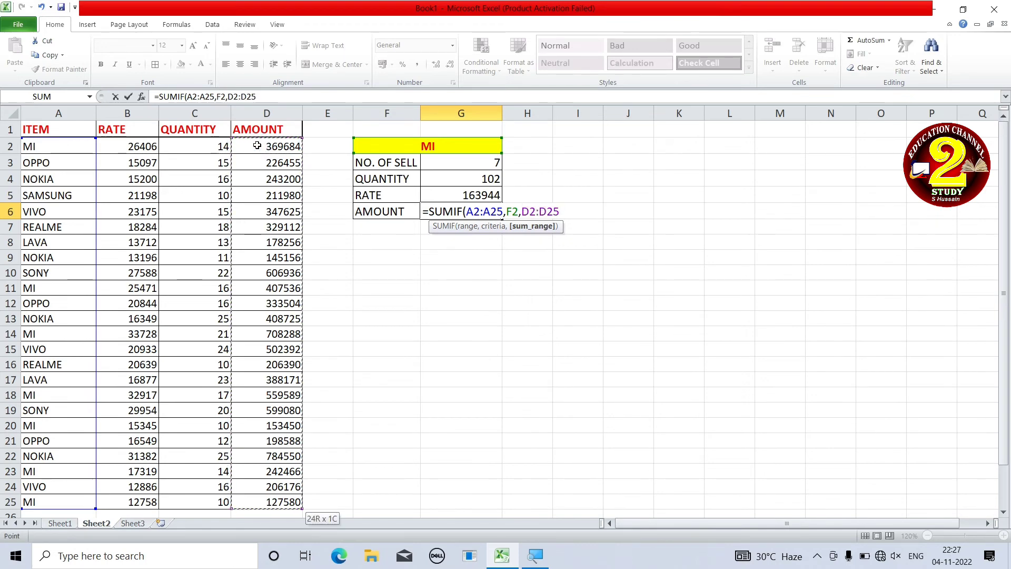
text())
key(Return)
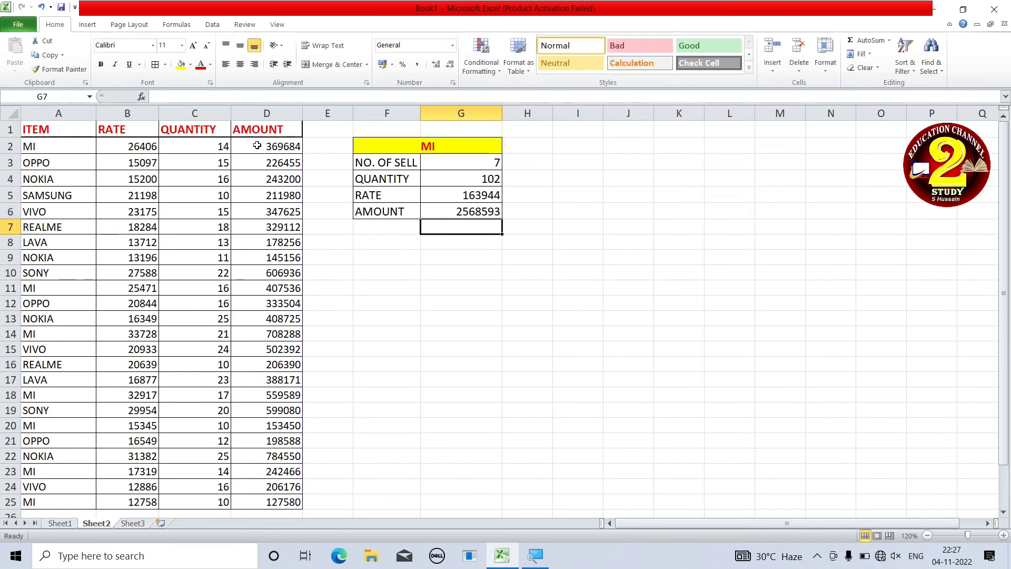
Step: Review the COUNTIF and SUMIF formulas behind the summary's sales count, quantity, rate and amount in G3:G6
click(474, 211)
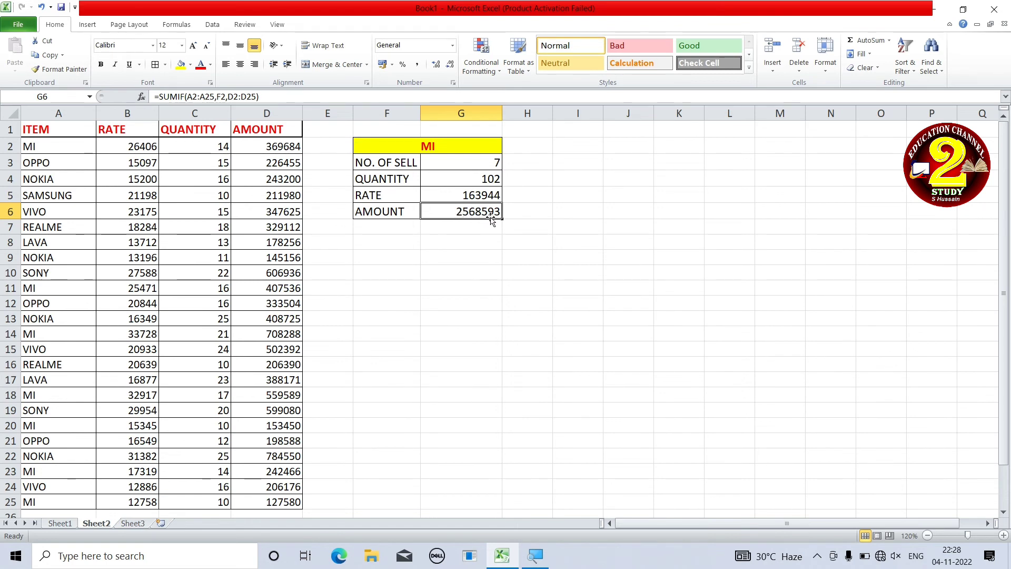
click(470, 163)
click(451, 180)
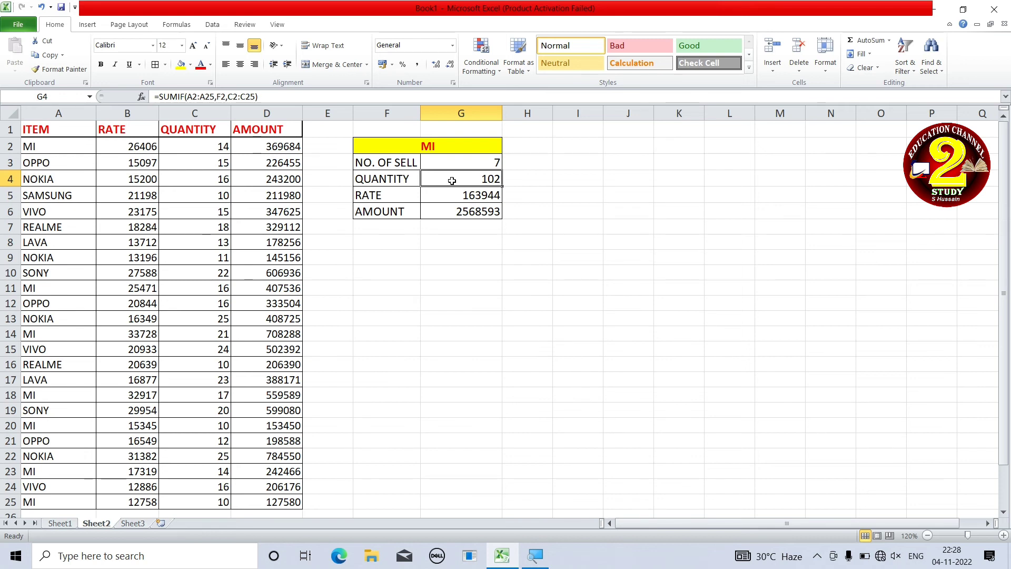
click(443, 196)
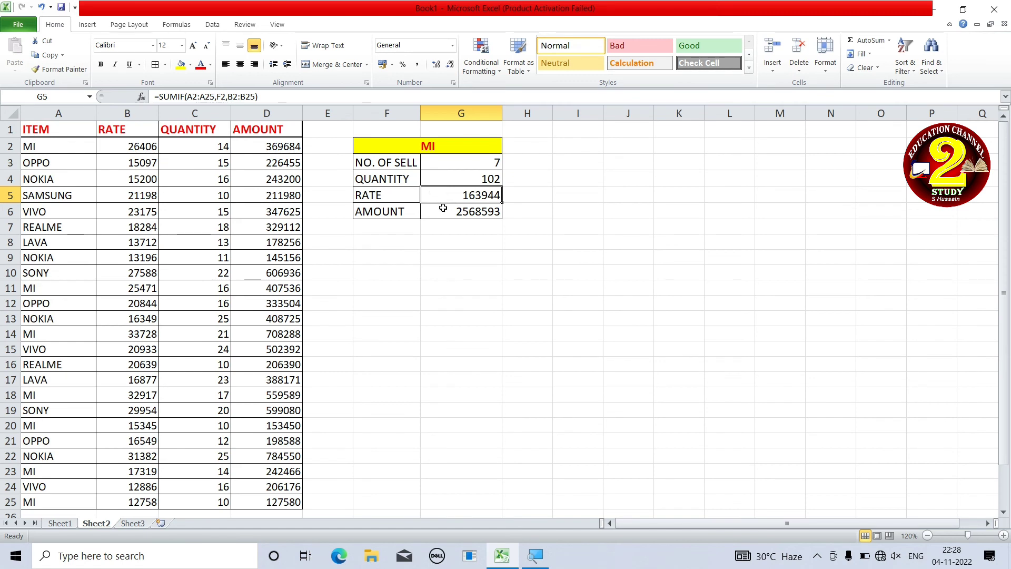
click(443, 209)
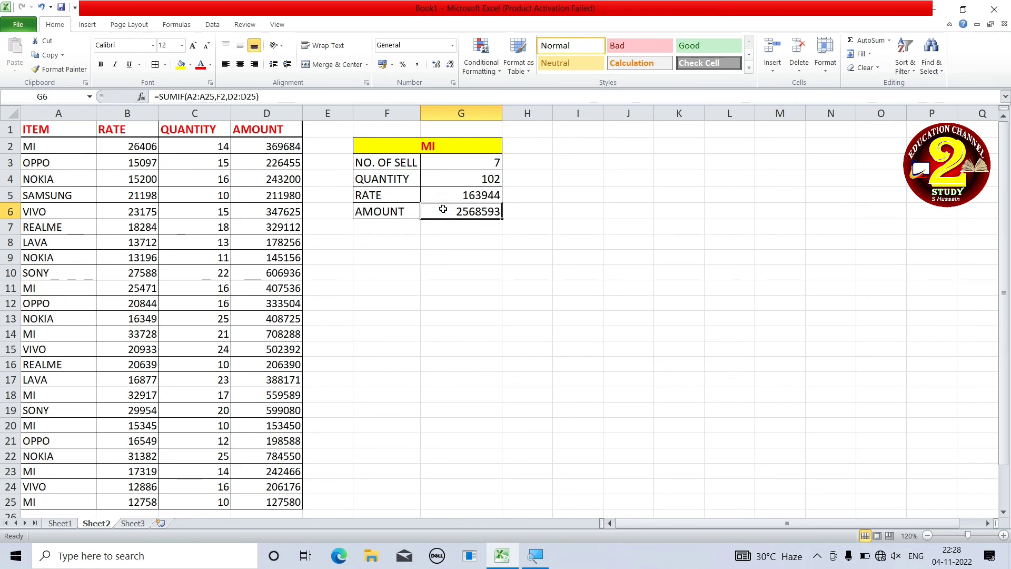
Step: Change the summary heading in F2 to OPPO to test the summary formulas with another item
click(446, 142)
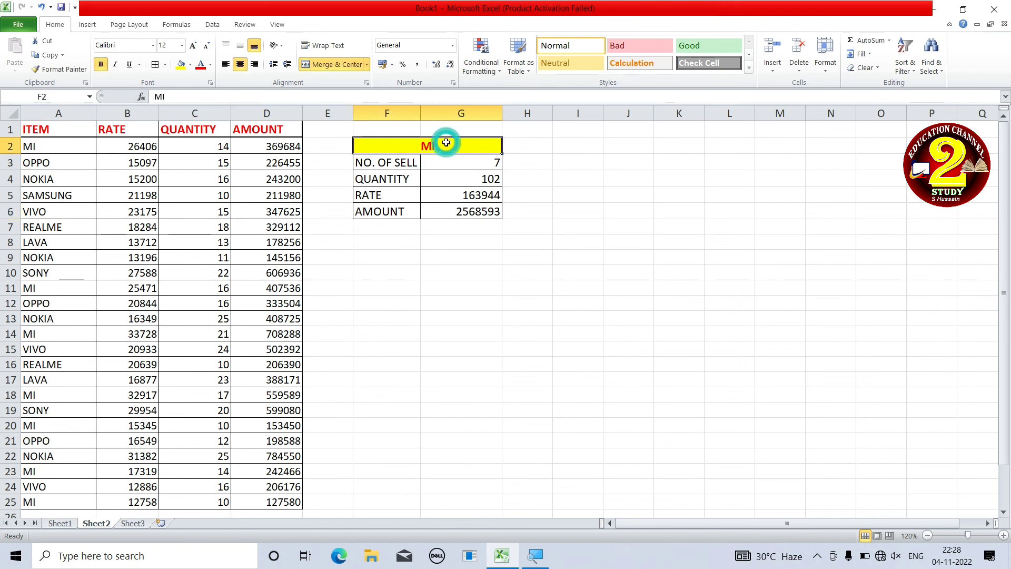
text(OPPO)
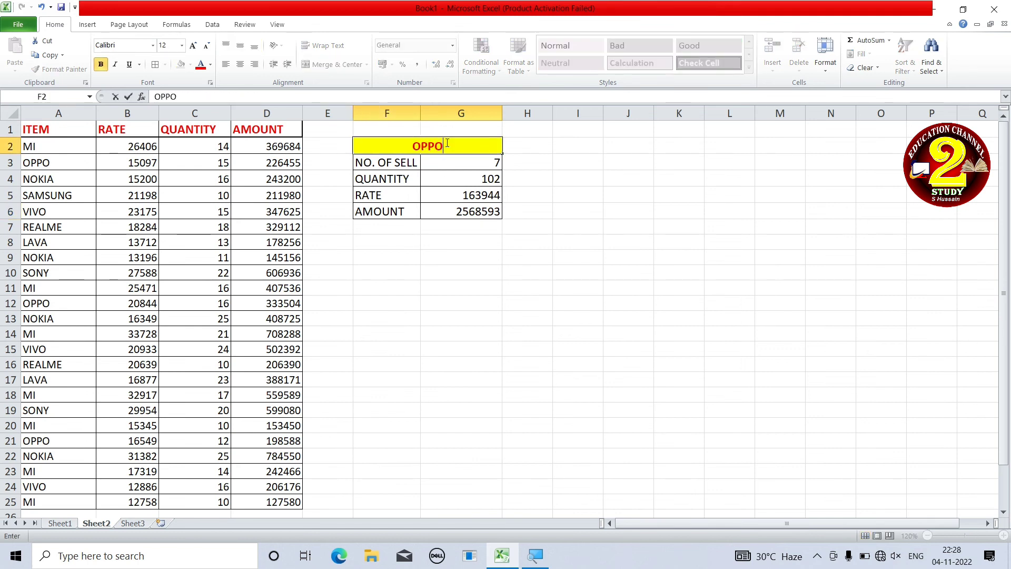
key(Return)
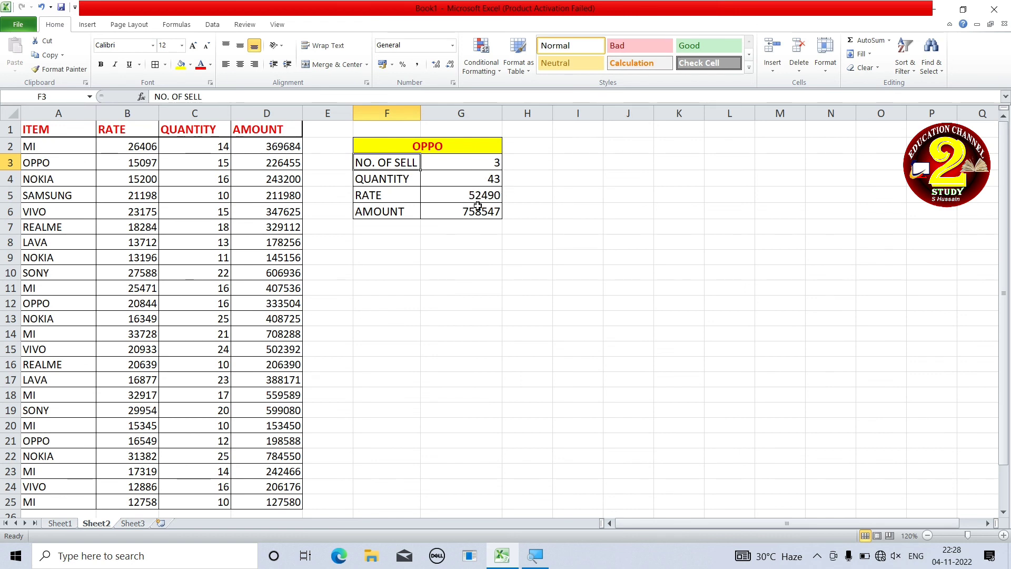
Step: Change the summary heading in F2 to SONY and check the sales count formula in G3
click(450, 142)
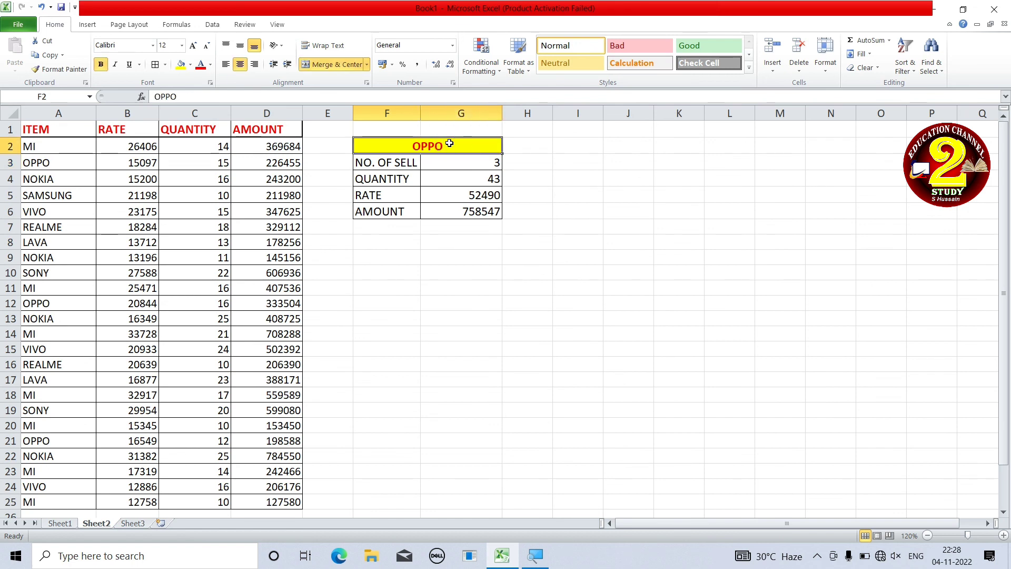
text(SONY)
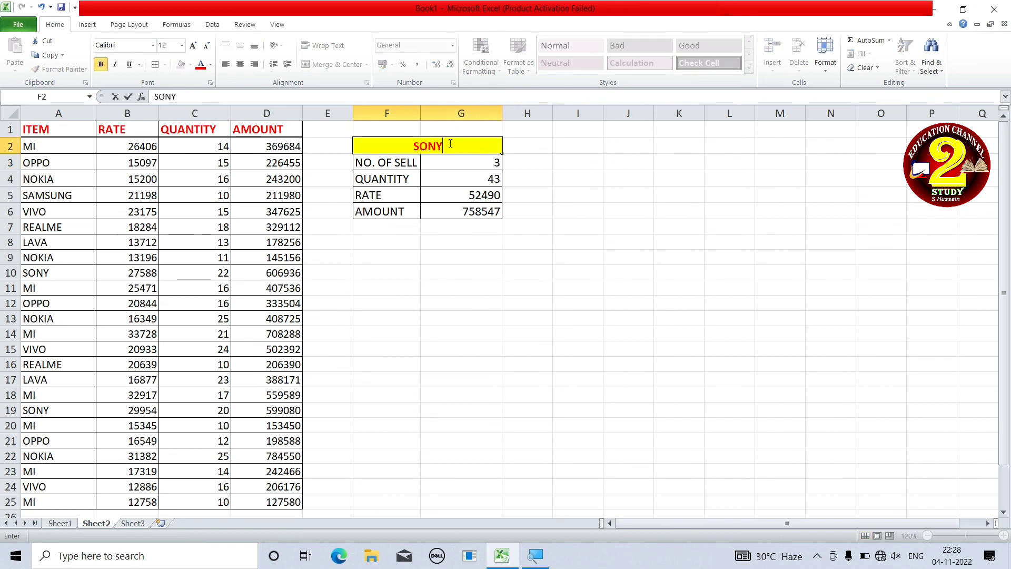
key(Return)
click(471, 162)
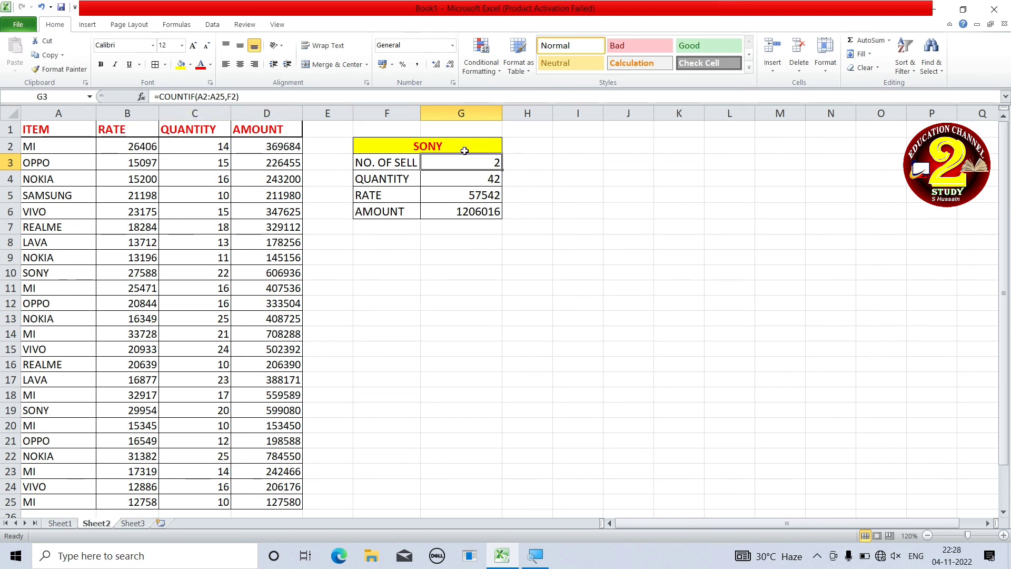
Step: Set the item name in the summary heading F2 back to MI
click(461, 147)
text(MI)
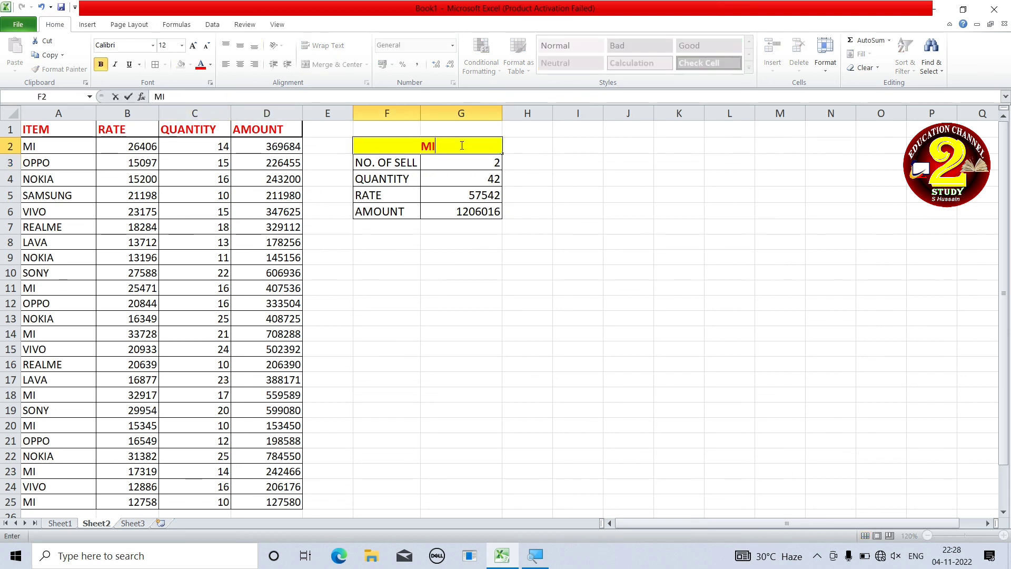
key(Return)
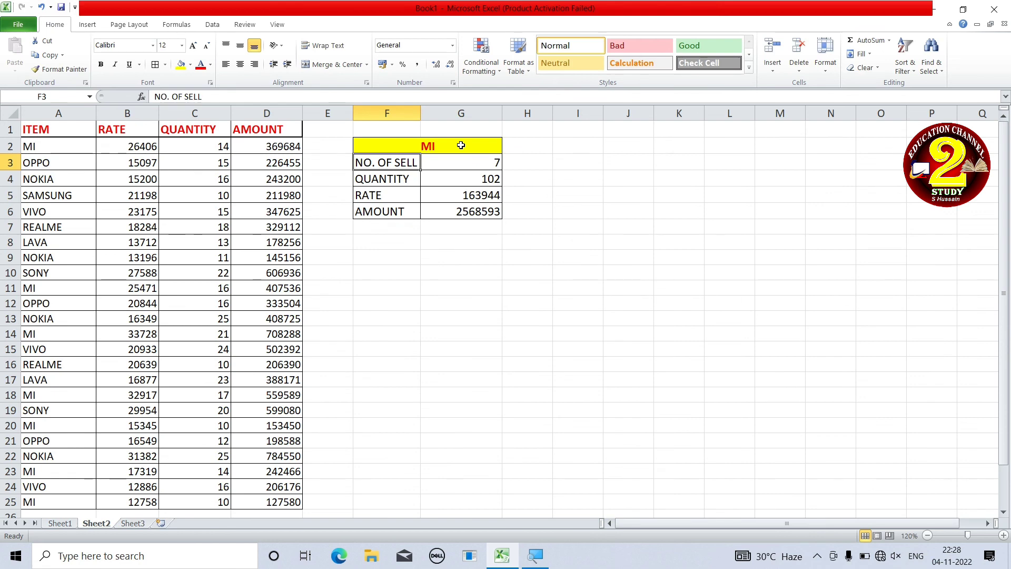
click(464, 231)
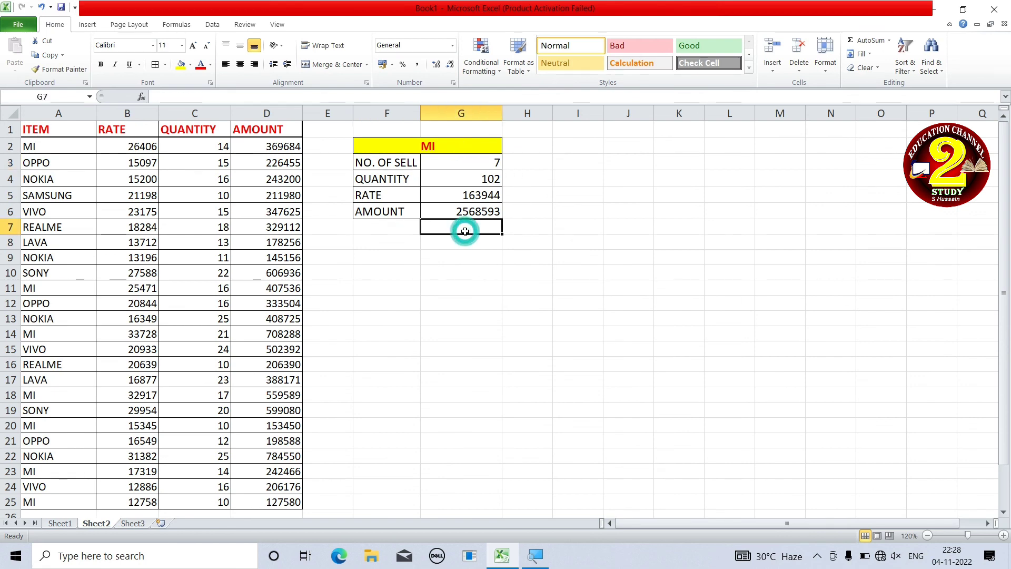